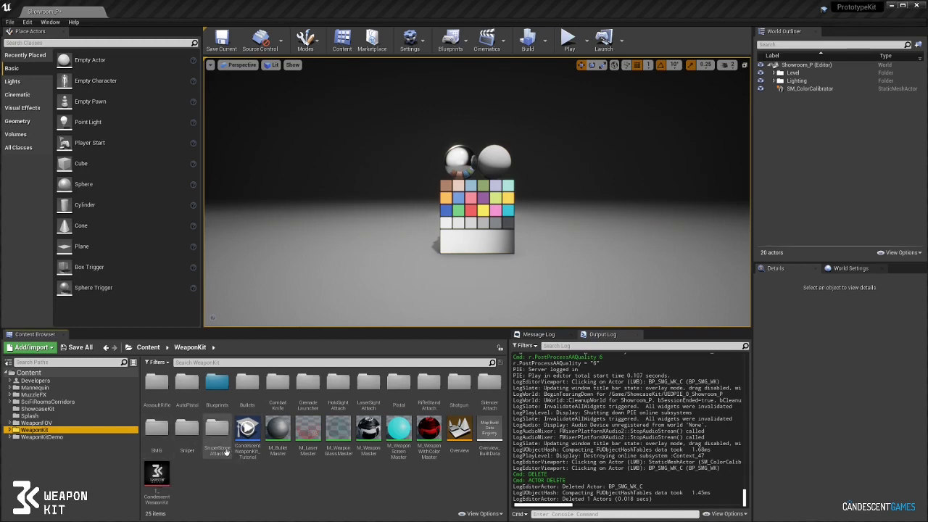
- Launch the Candescent Weapon Kit tutorial, view its Weapons and Attachments page and exit it
double_click(247, 429)
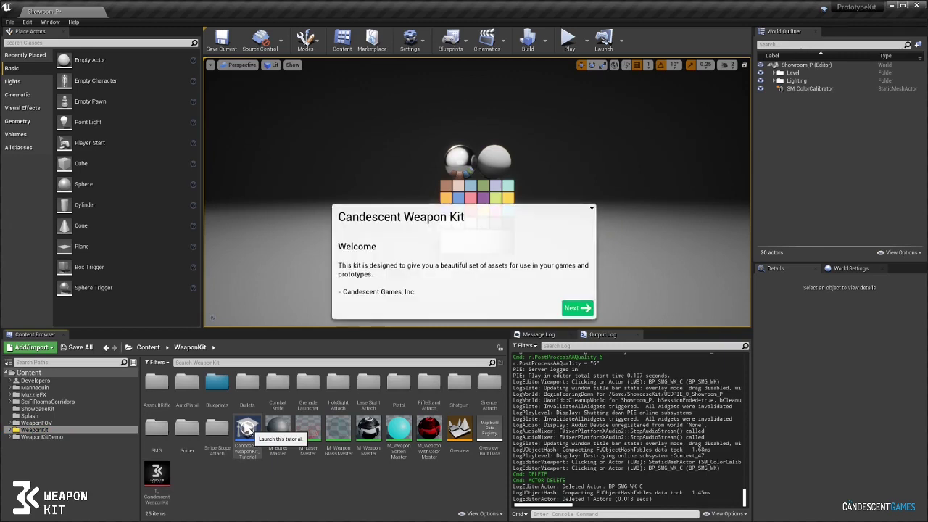
click(578, 308)
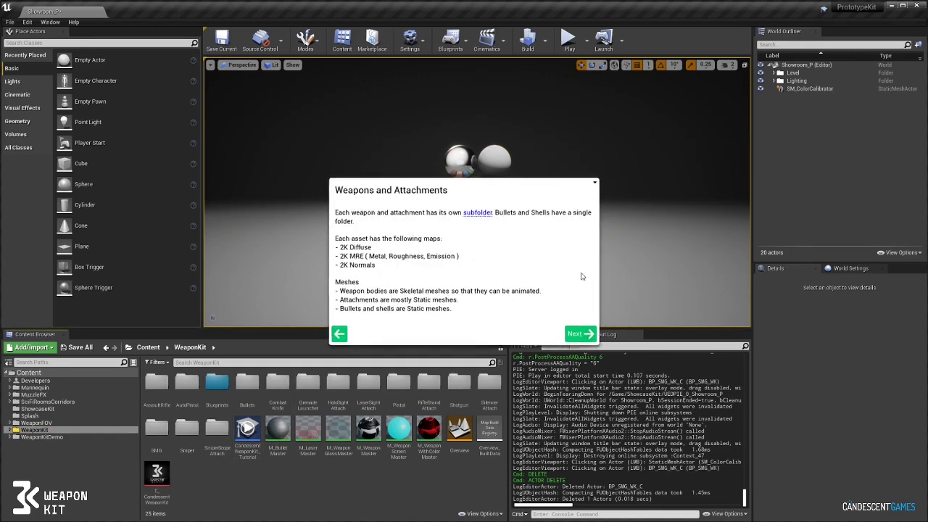
click(595, 184)
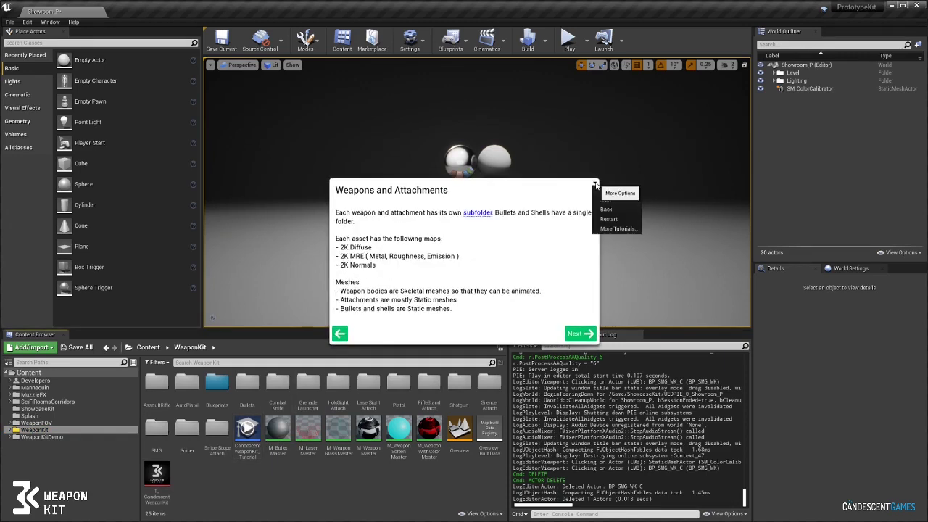
click(606, 191)
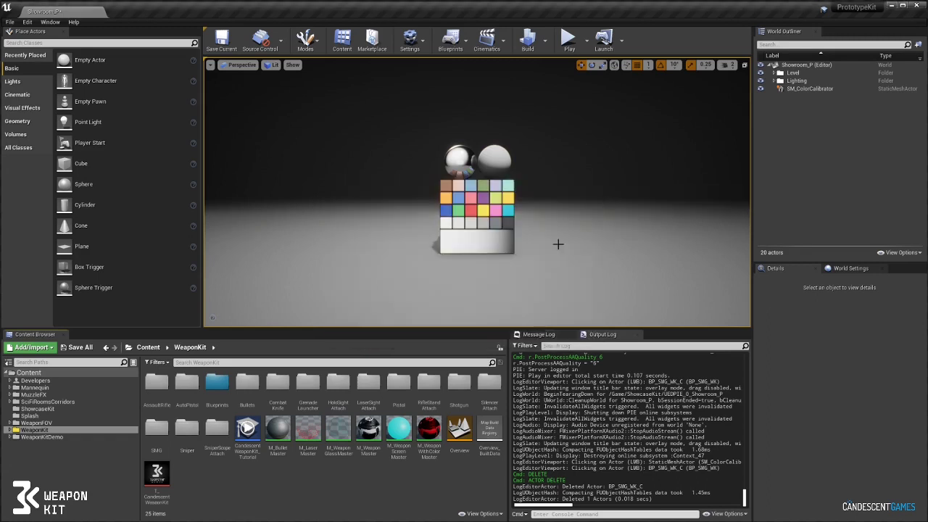
- Review the WeaponKit folder's master materials from M_Bullet_Master to M_WeaponWithColor_Master, and select the Overview map
click(287, 435)
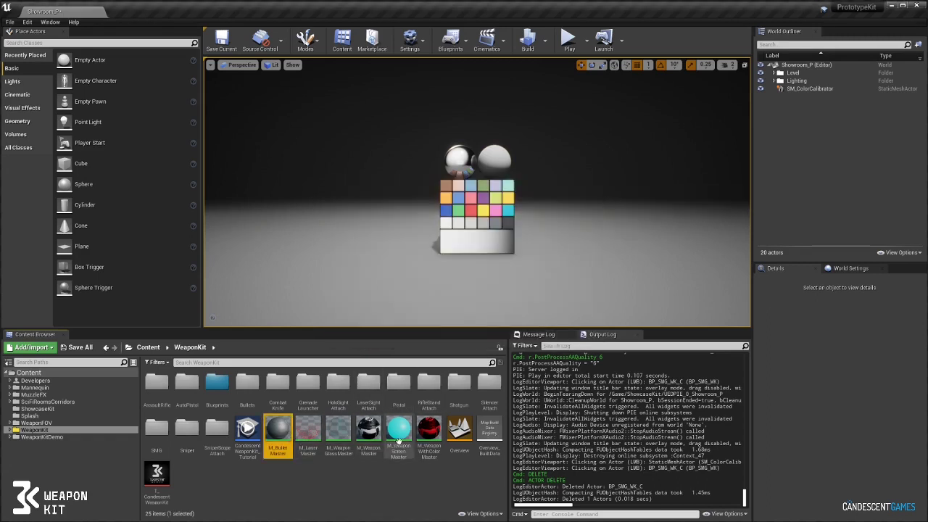
shift+click(429, 431)
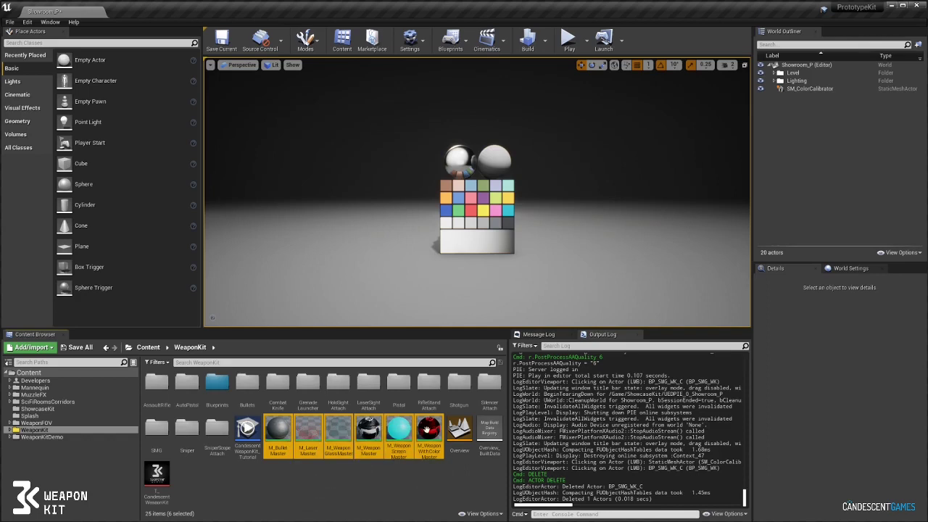
click(435, 475)
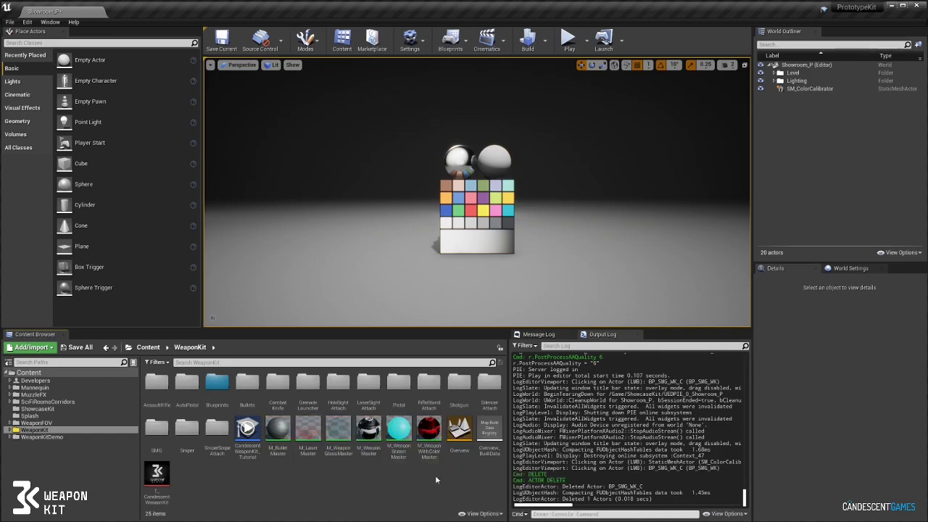
click(458, 433)
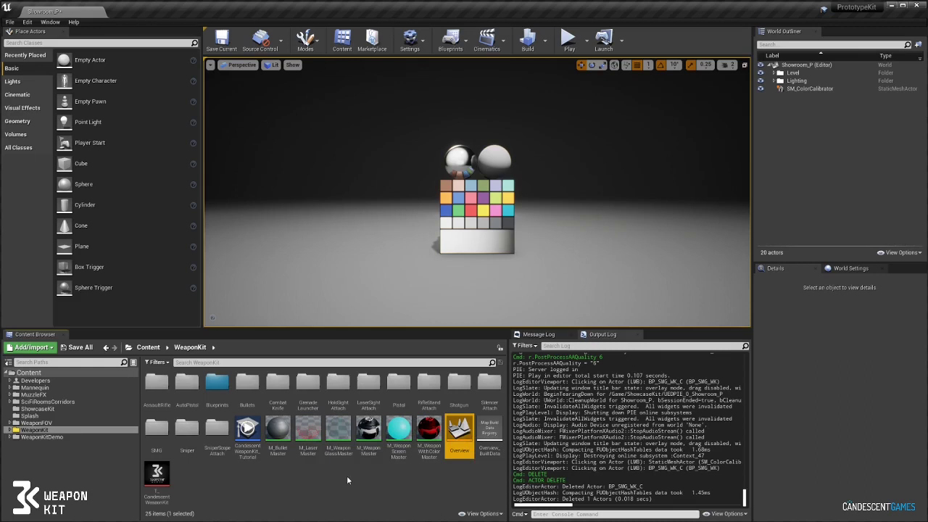
- Expand WeaponKit in the folder tree and open its AssaultRifle subfolder
click(187, 384)
click(9, 431)
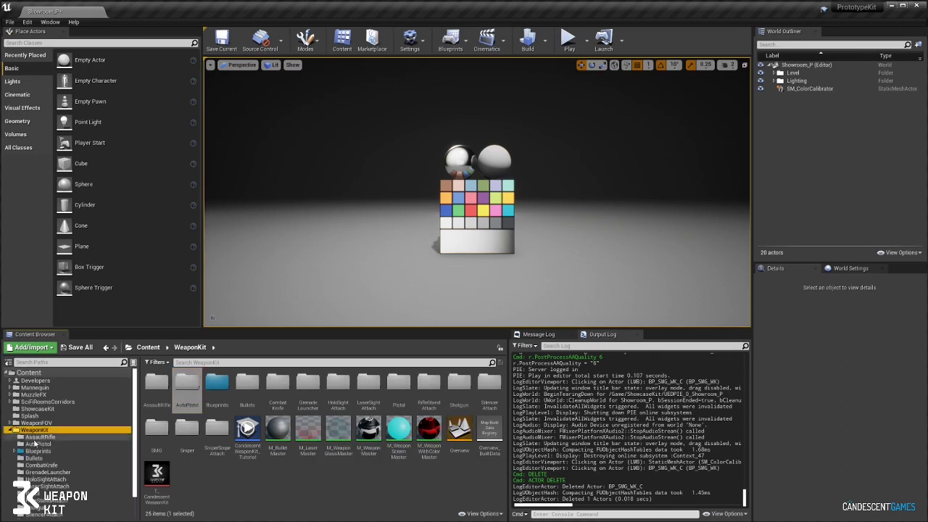
click(40, 438)
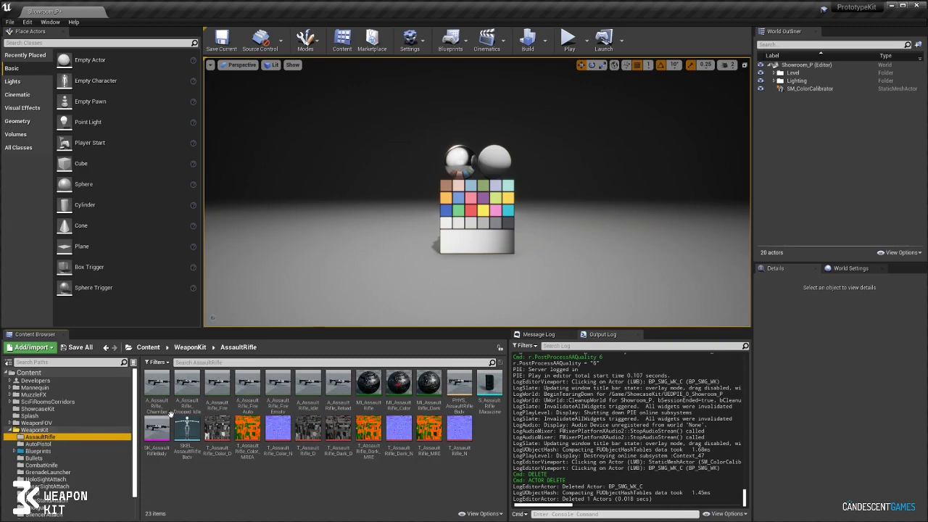
- Examine the assault rifle's asset groups: animations, material instances, physics asset and the nine textures
click(156, 383)
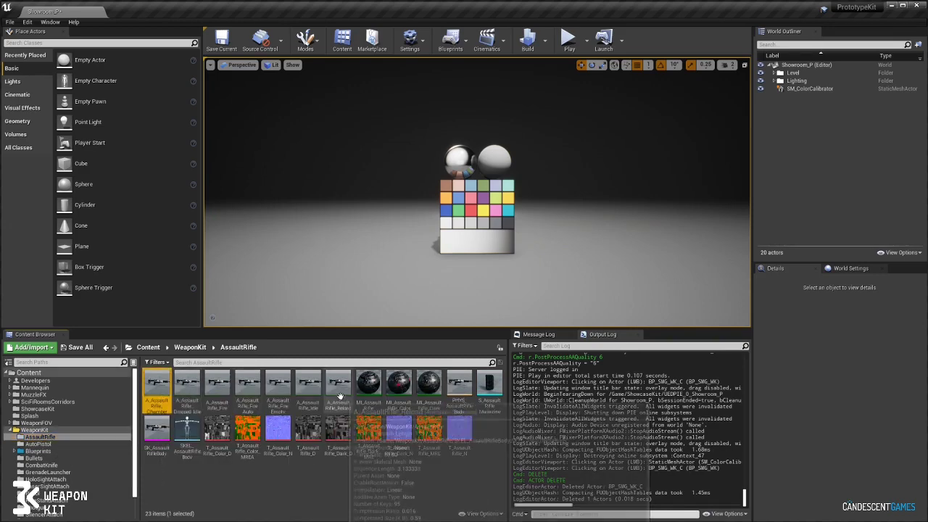
shift+click(338, 384)
click(374, 406)
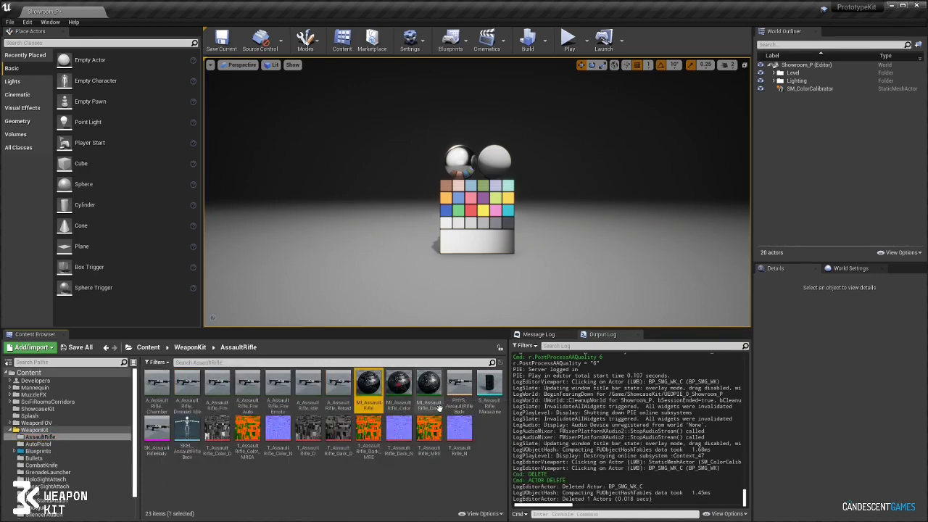
shift+click(440, 407)
click(459, 391)
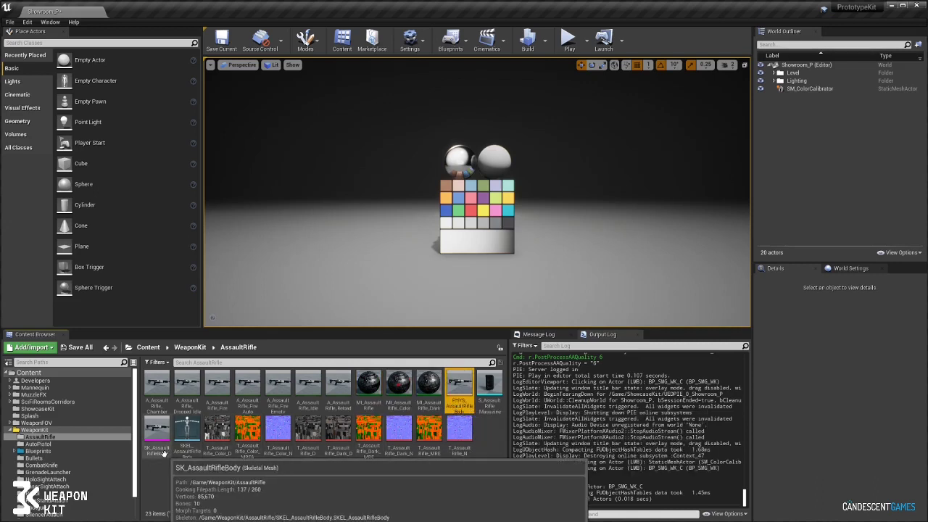
click(217, 433)
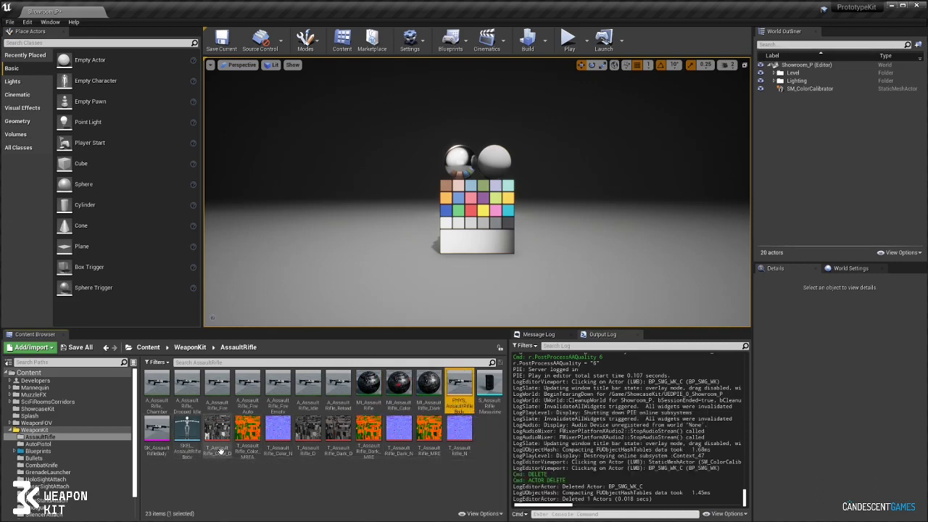
shift+click(459, 434)
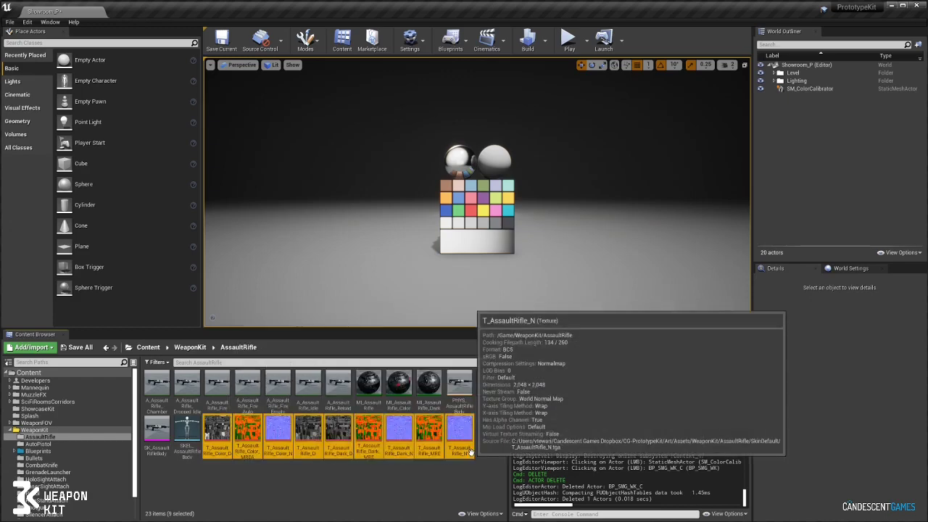
click(222, 478)
- Open the SKEL_AssaultRifleBody skeleton and examine its bones around the rifle body from the opposite side
double_click(185, 449)
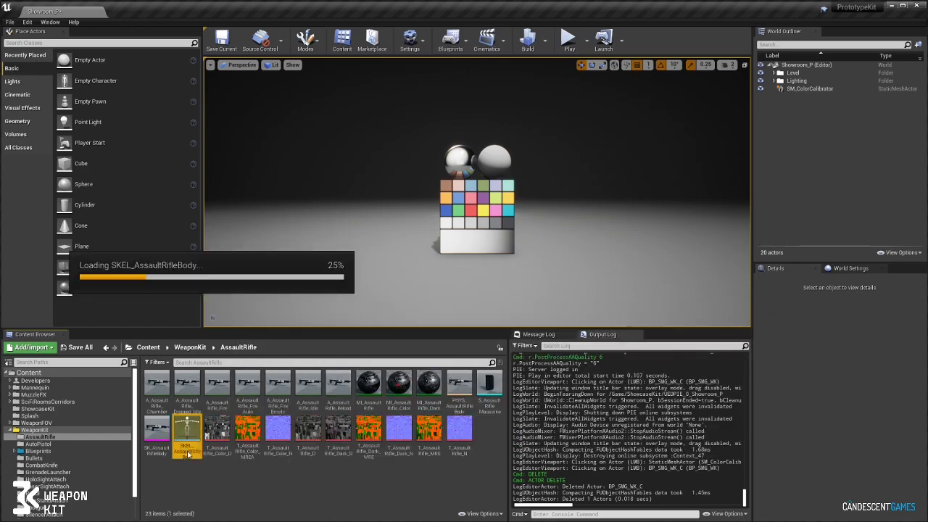
drag(623, 78, 483, 94)
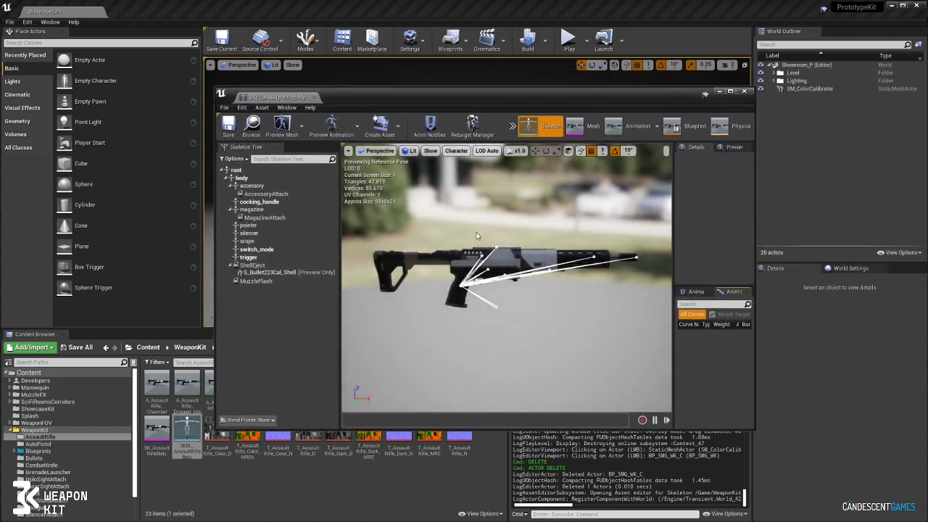
scroll(493, 251, up, 5)
drag(491, 252, 653, 254)
scroll(535, 244, up, 6)
scroll(536, 244, down, 8)
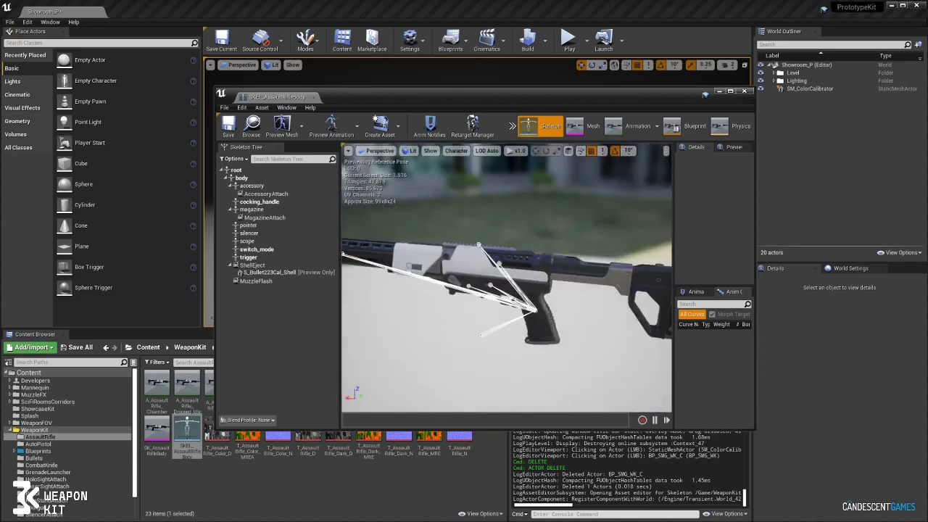
scroll(536, 243, up, 5)
scroll(535, 243, up, 3)
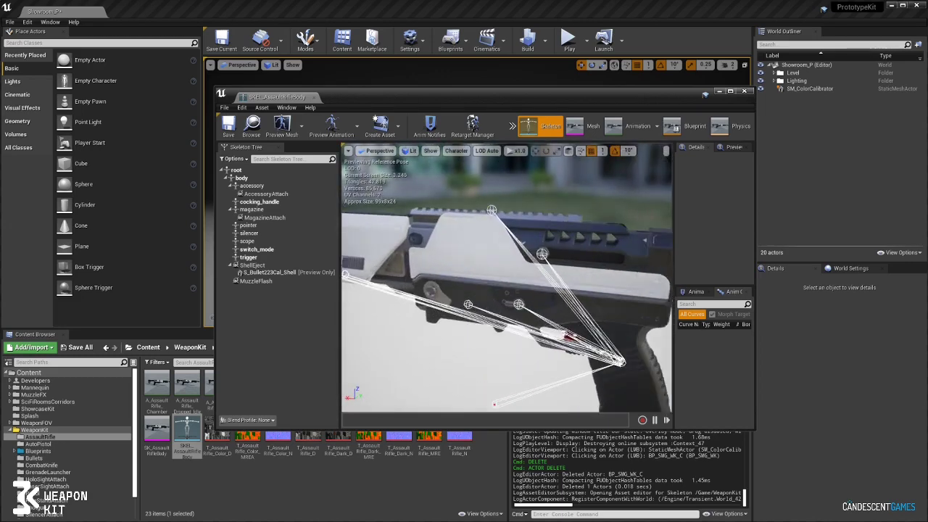
- Select the cocking_handle bone and slide it backward along the rifle to preview the handle's movement
click(543, 254)
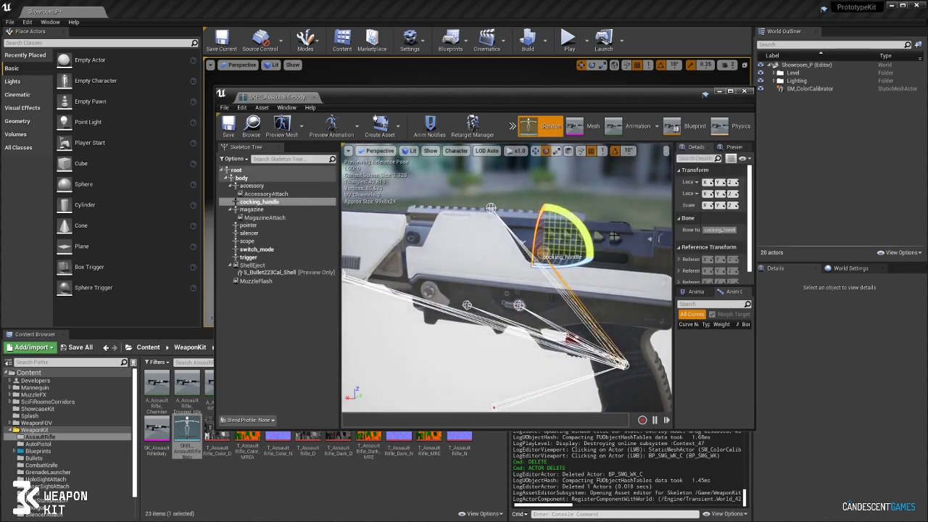
drag(543, 253, 593, 267)
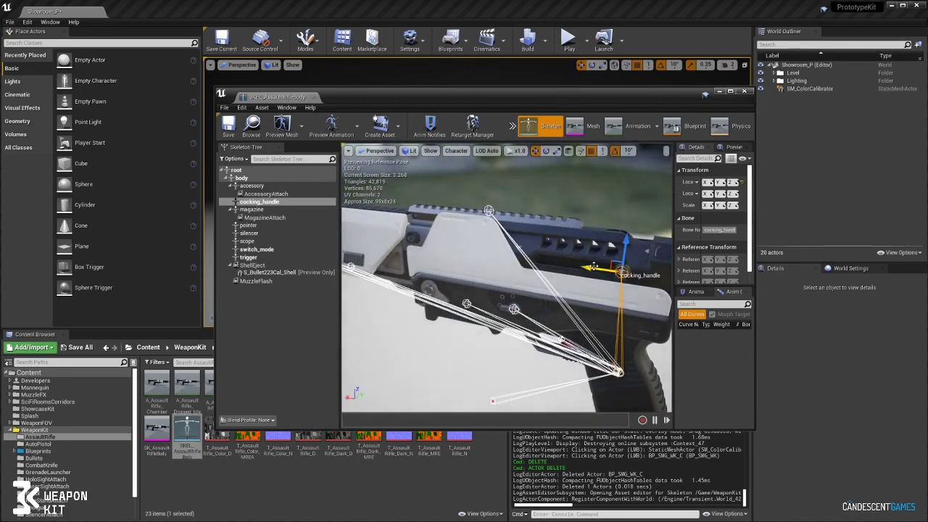
drag(575, 321, 571, 330)
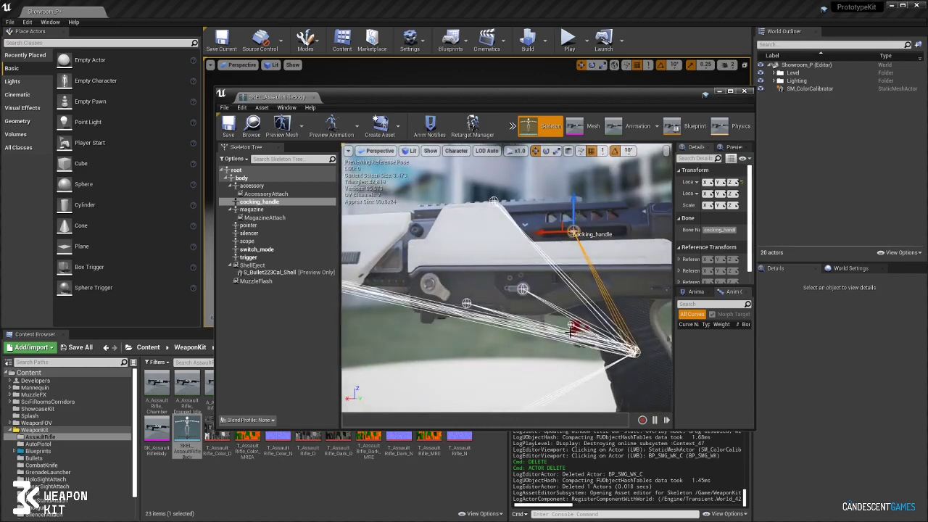
- Inspect the trigger and body bones on the rifle, and close the skeleton editor
click(571, 328)
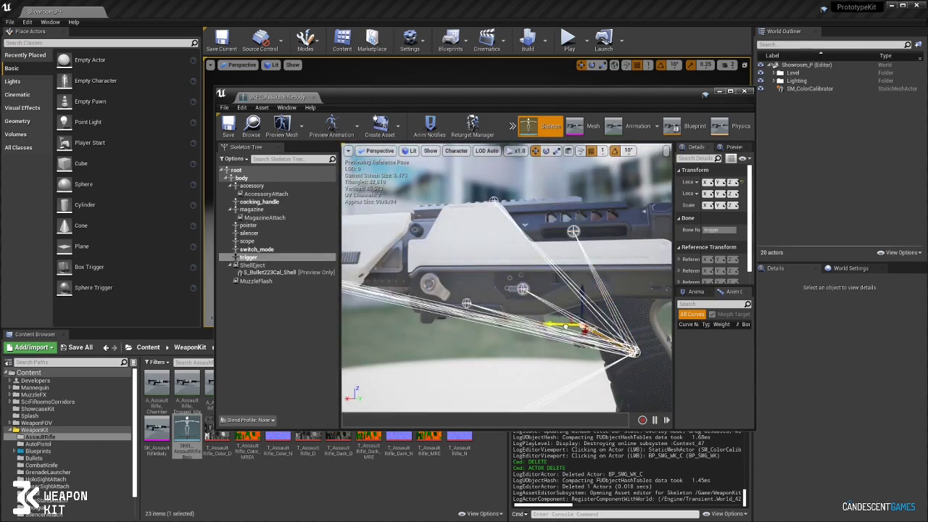
click(522, 289)
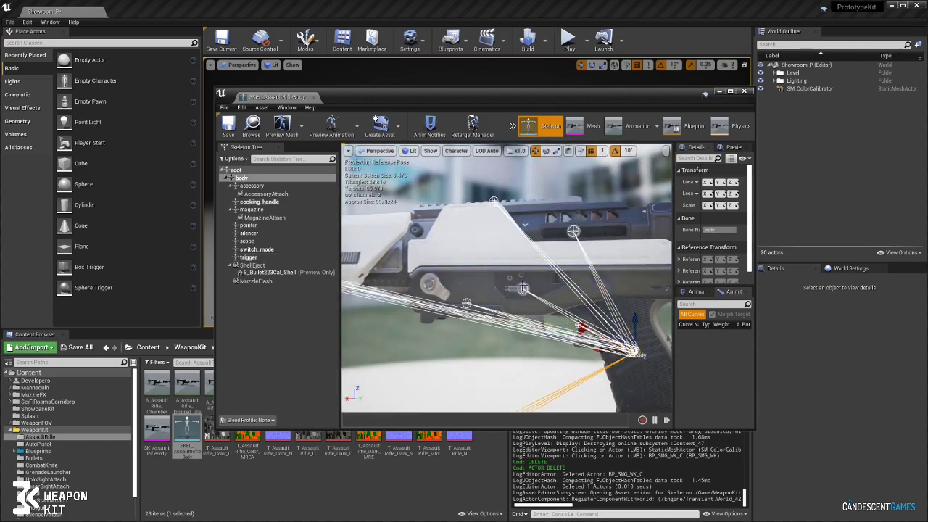
drag(544, 289, 586, 272)
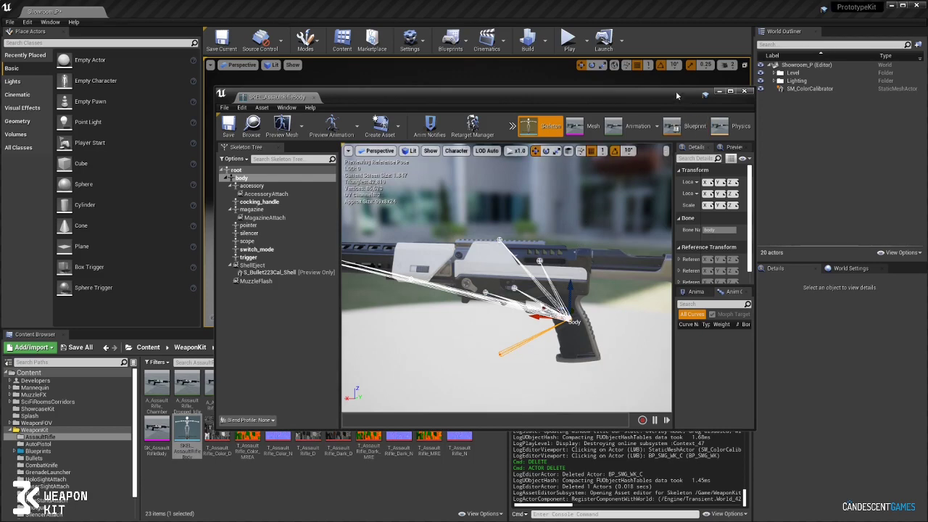
click(744, 90)
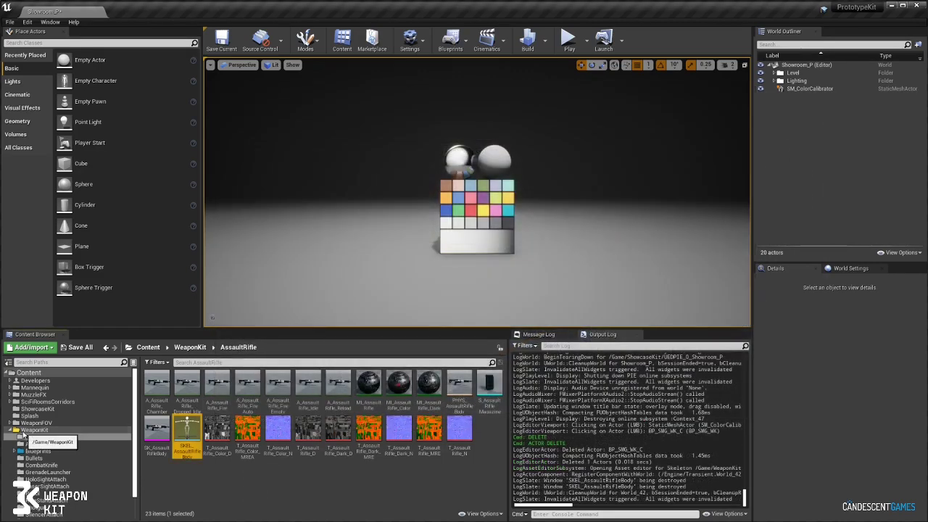
- Return to the WeaponKit folder and open its Blueprints subfolder
click(29, 431)
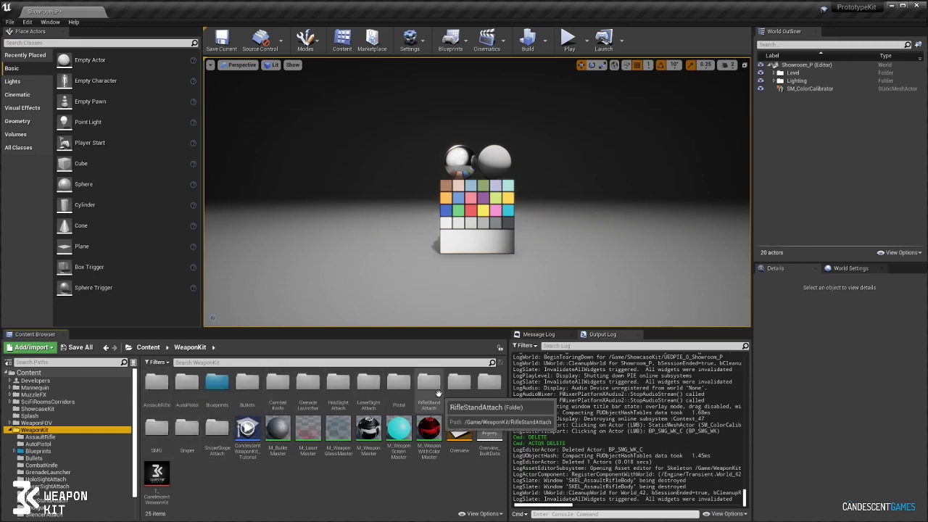
click(221, 382)
right_click(223, 382)
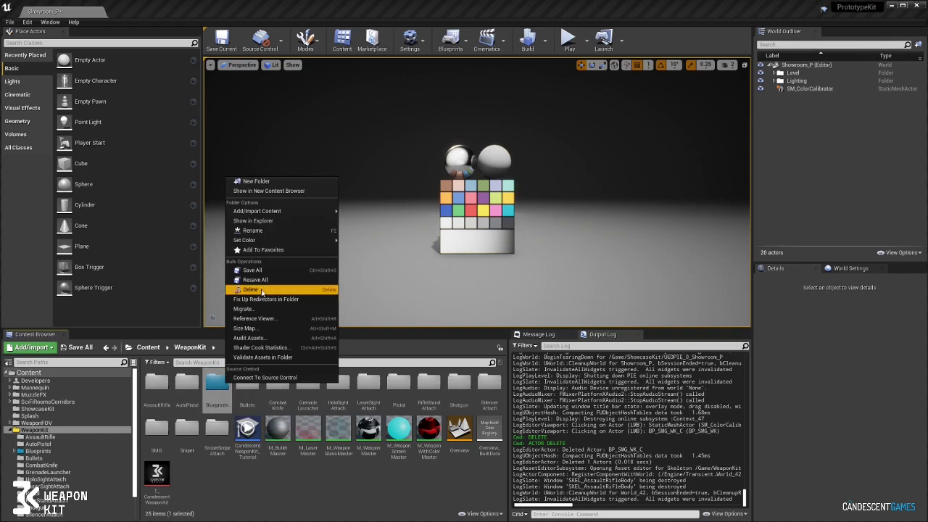
click(249, 399)
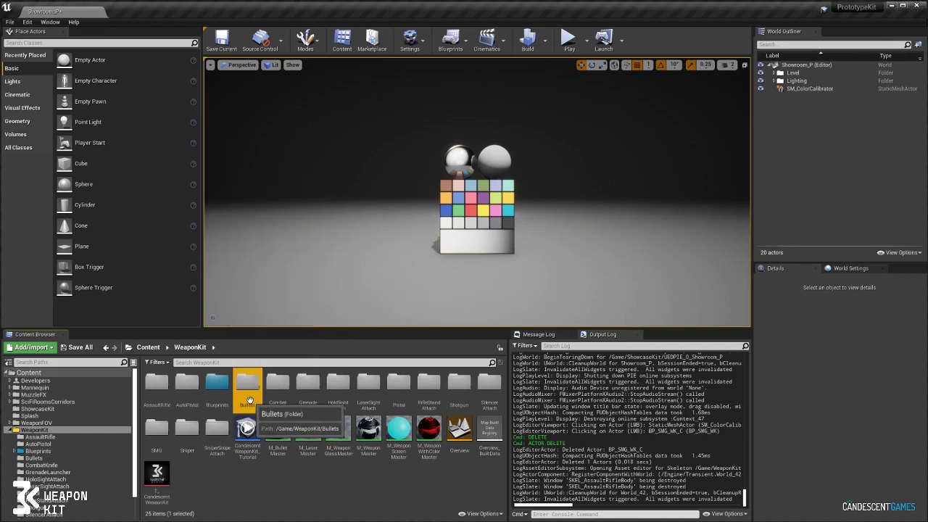
double_click(217, 397)
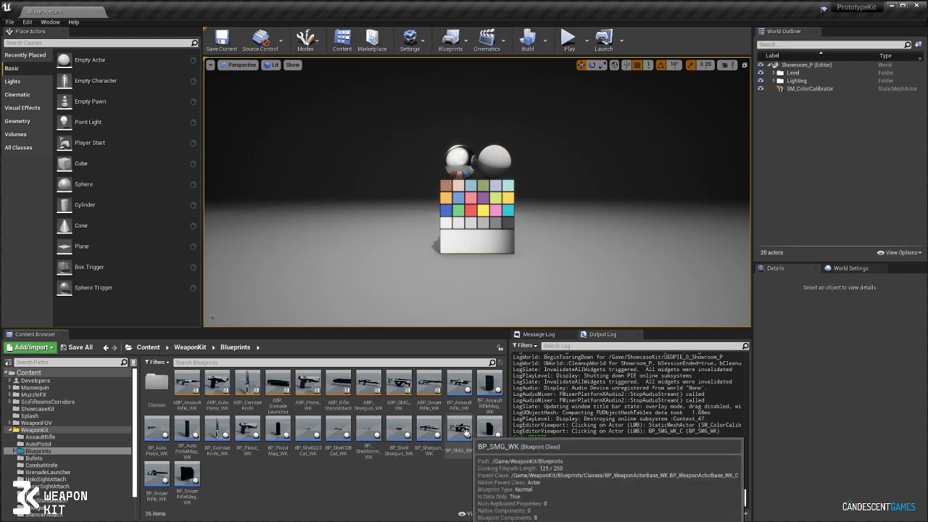
- Place the BP_SMG_WK blueprint in the level near the color calibrator, focus on it and turn on game view
drag(459, 430, 428, 192)
key(f)
mouse_move(426, 216)
alt+right_down()
mouse_move(427, 203)
mouse_move(427, 216)
alt+right_up()
middle_drag(427, 216, 401, 258)
alt+drag(401, 258, 431, 255)
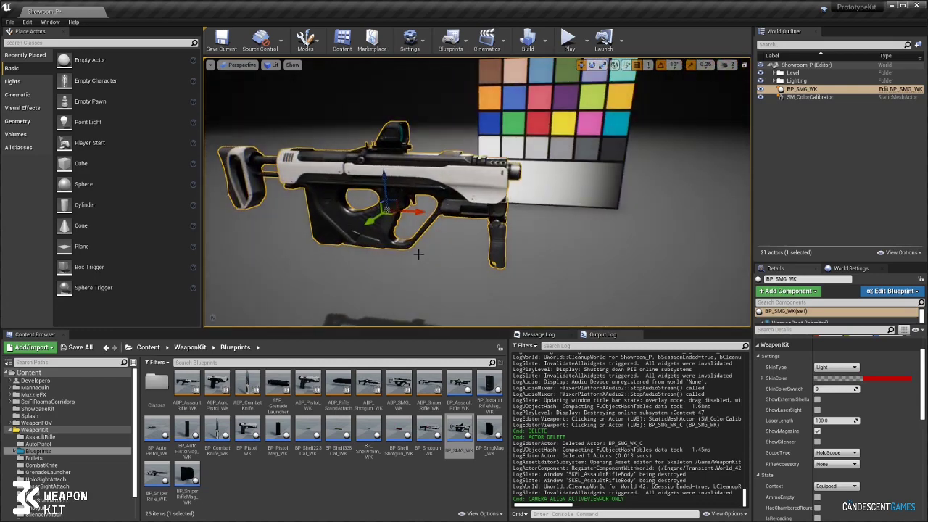
key(g)
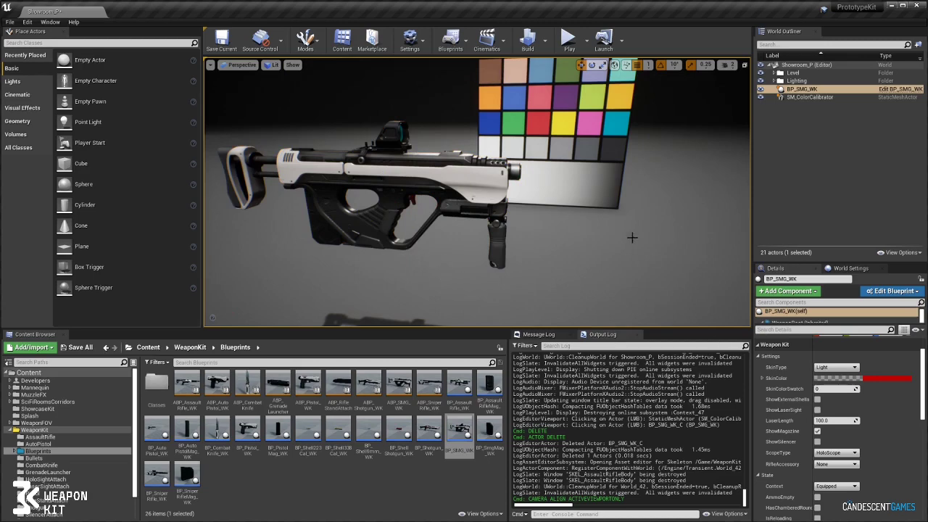
alt+drag(430, 256, 412, 259)
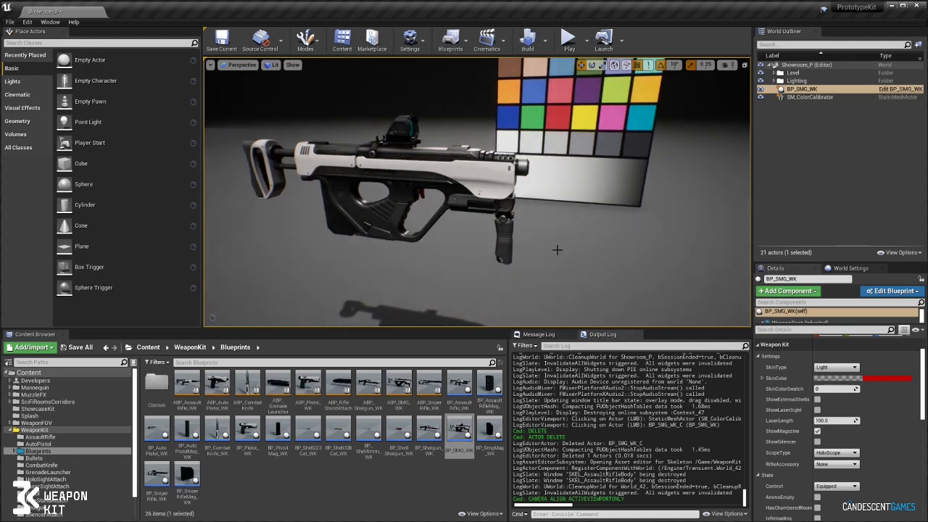
- Enable ShowSilencer on the placed SMG and view the weapon from its other side
click(818, 442)
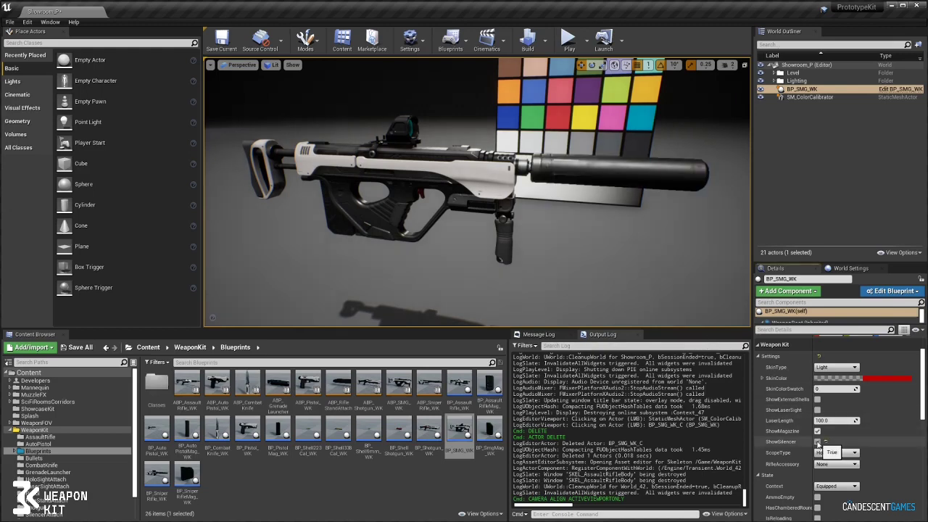
alt+drag(587, 238, 450, 247)
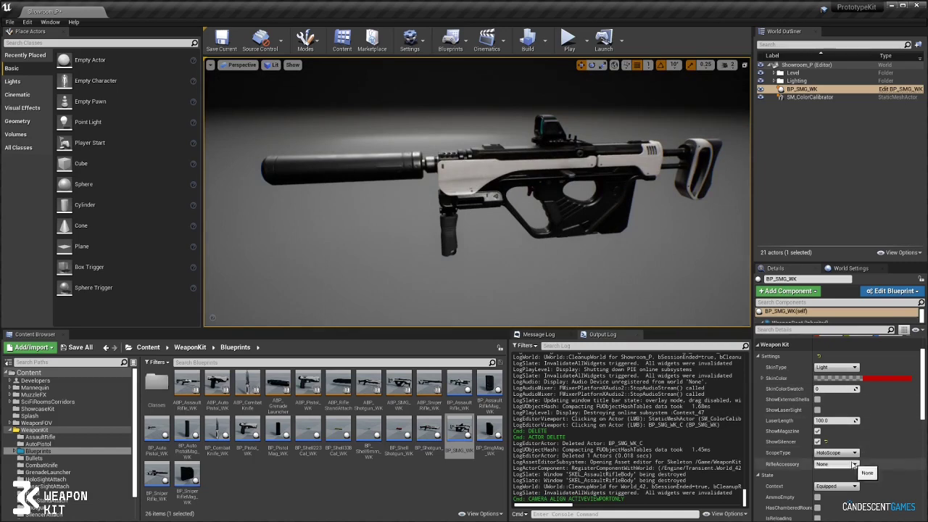
- Try the SniperScope on the placed SMG, and set its ScopeType to None to leave the iron sights
click(838, 453)
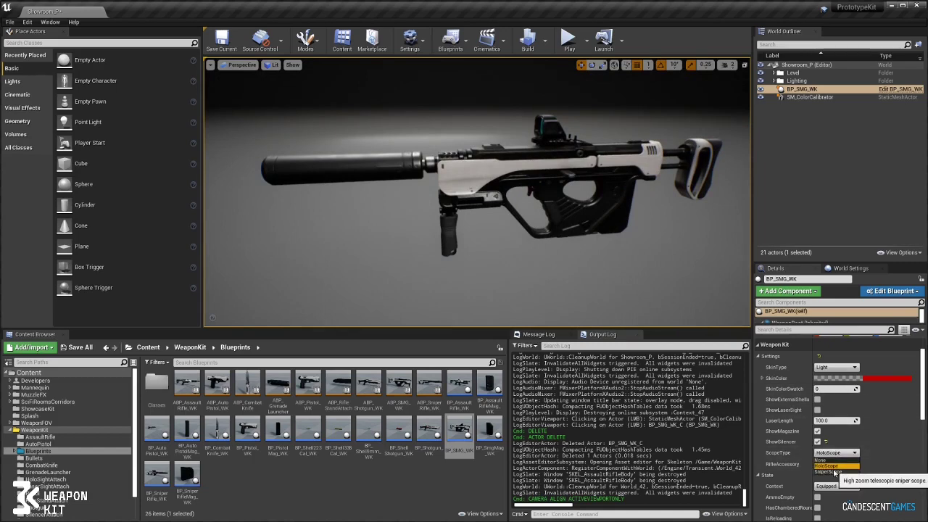
click(835, 472)
click(834, 453)
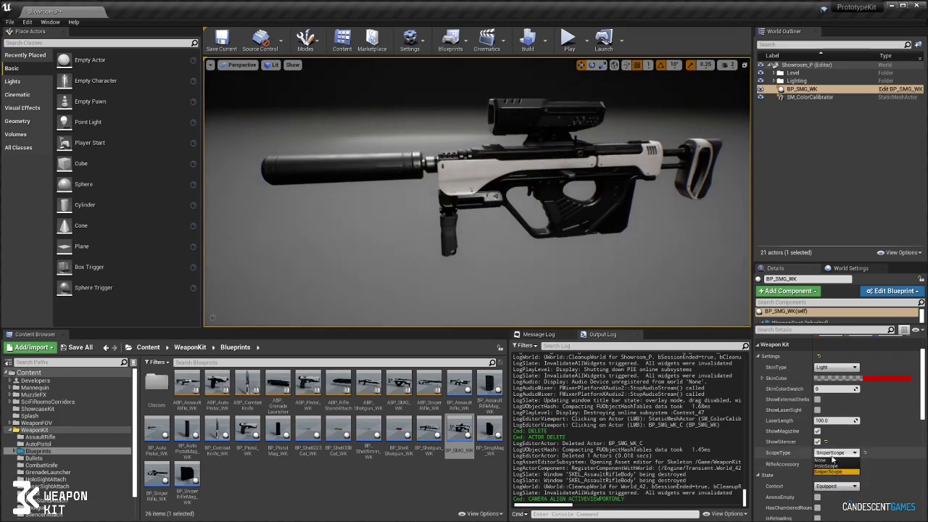
click(821, 460)
drag(613, 271, 618, 271)
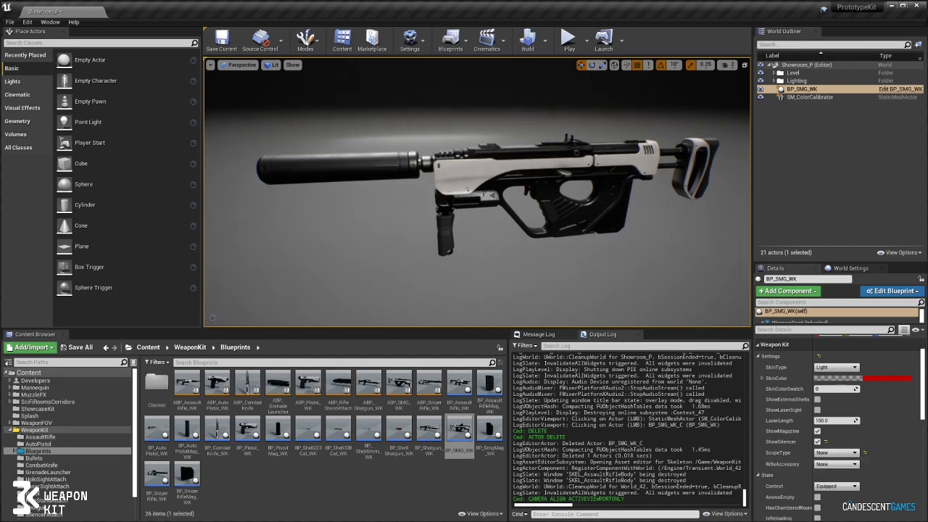
right_drag(618, 272, 681, 280)
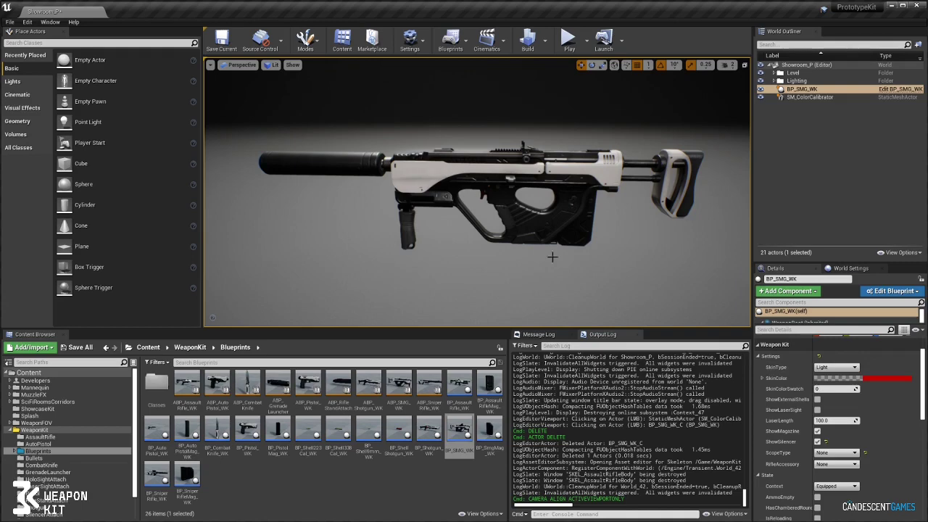
- Preview the Dark skin on the SMG from several angles, and change its SkinType to ColorSelect
click(836, 367)
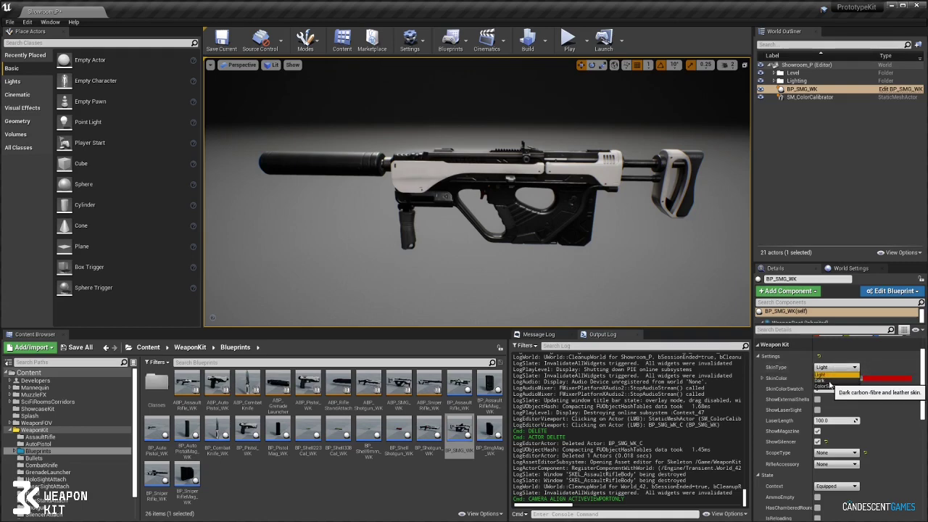
click(830, 381)
alt+drag(541, 247, 353, 264)
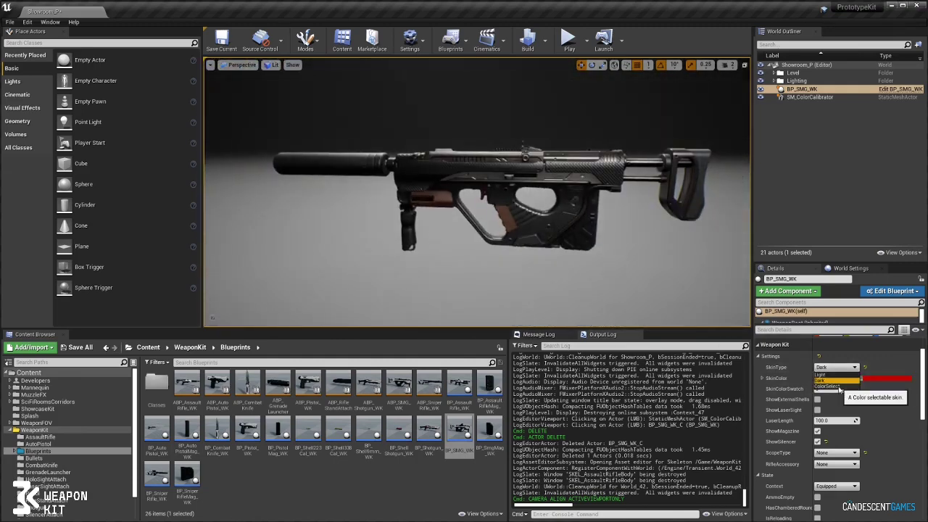
click(834, 387)
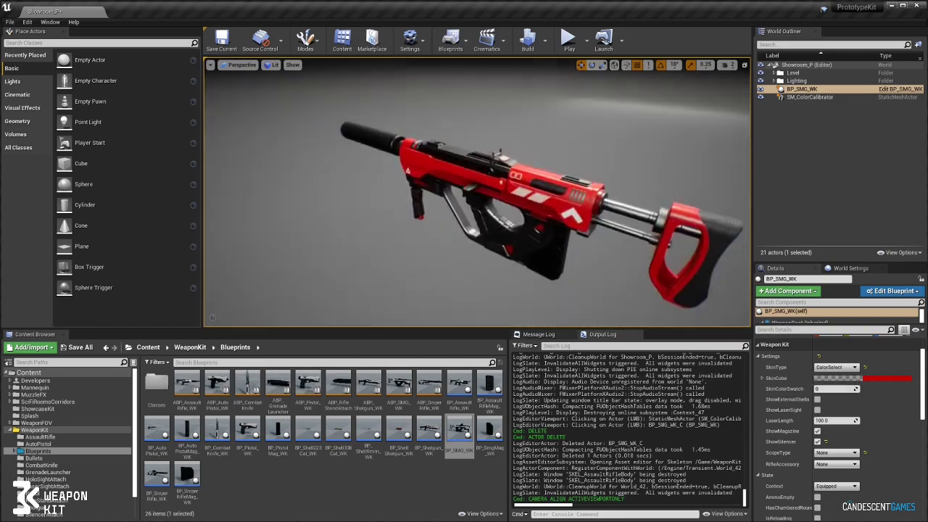
click(540, 169)
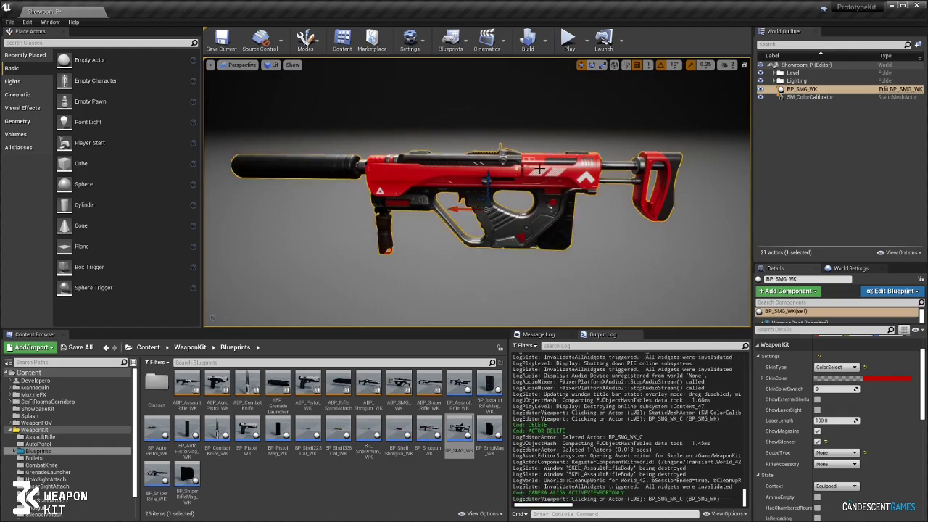
- Change the SMG's SkinColor to a yellow-orange, inspect the weapon from another angle and deselect it
click(870, 379)
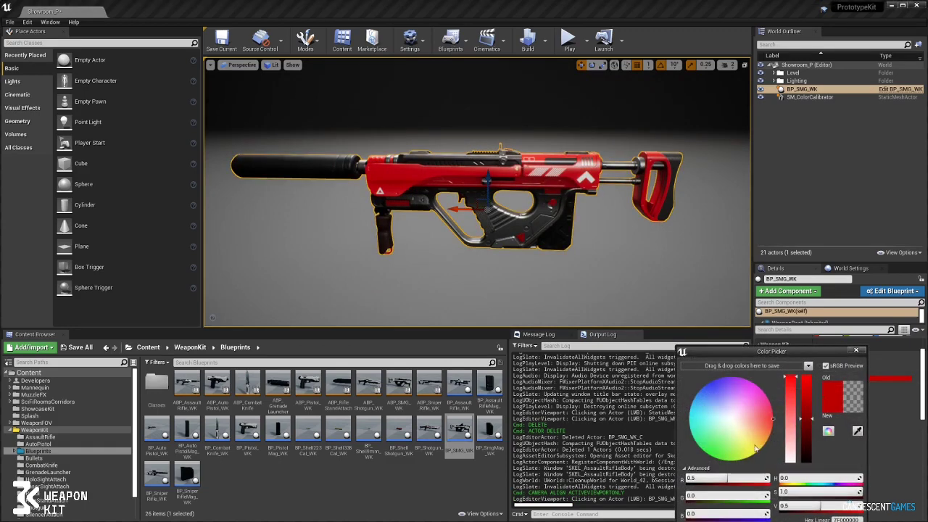
drag(757, 449, 763, 448)
drag(810, 404, 807, 420)
drag(763, 445, 770, 440)
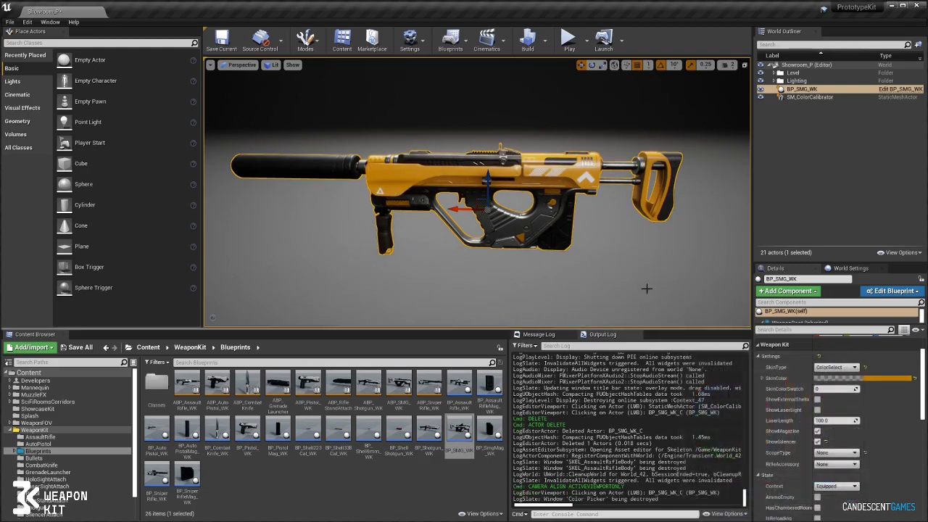
alt+drag(648, 288, 402, 255)
click(627, 278)
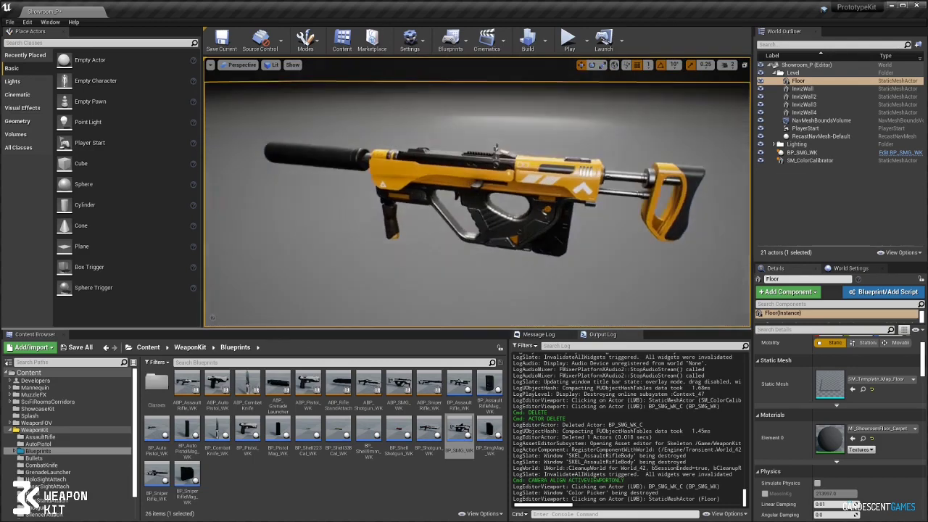
- Open the WeaponKit Bullets folder and inspect the S_Bullet223Cal and S_Bullet223Cal_Shell meshes, closing each editor
click(34, 460)
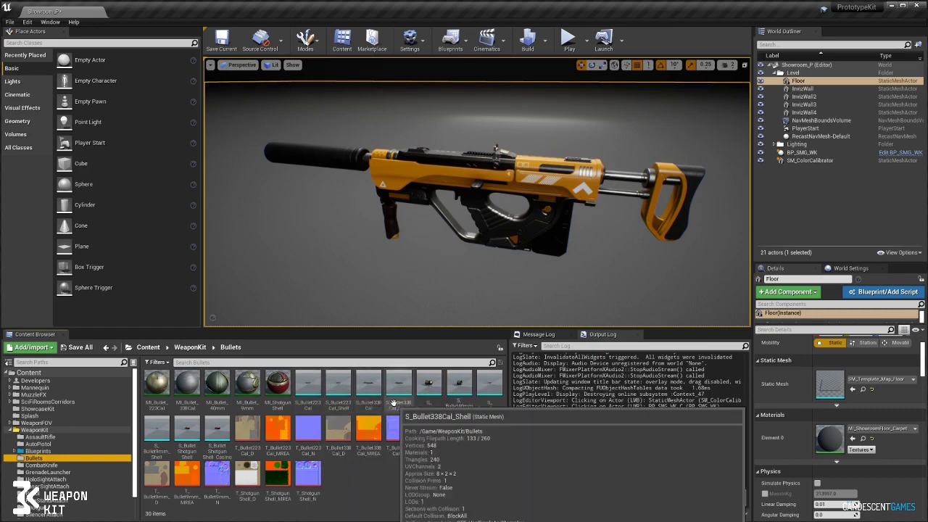
double_click(308, 388)
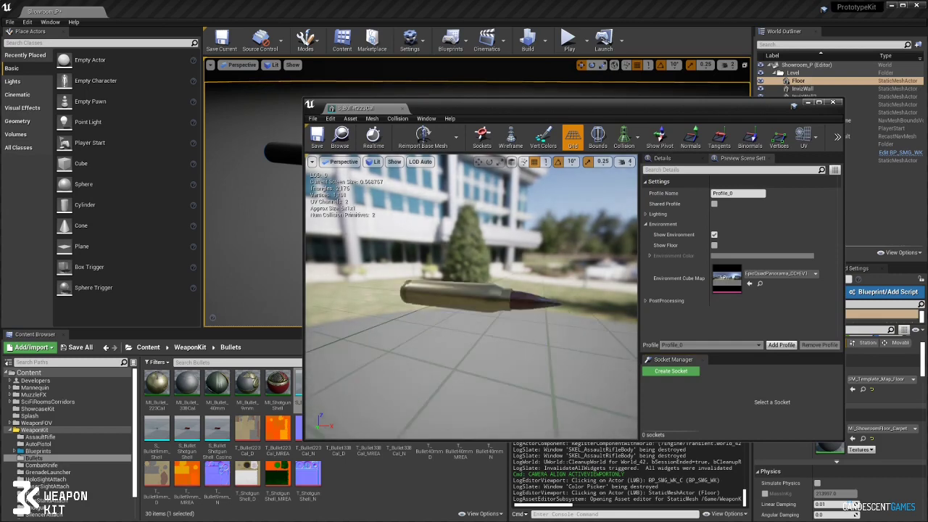
click(838, 105)
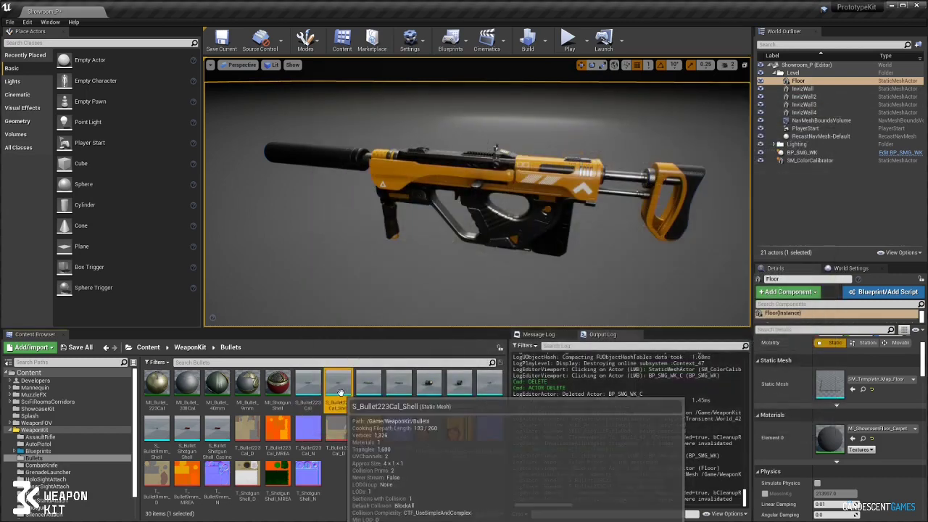
double_click(344, 392)
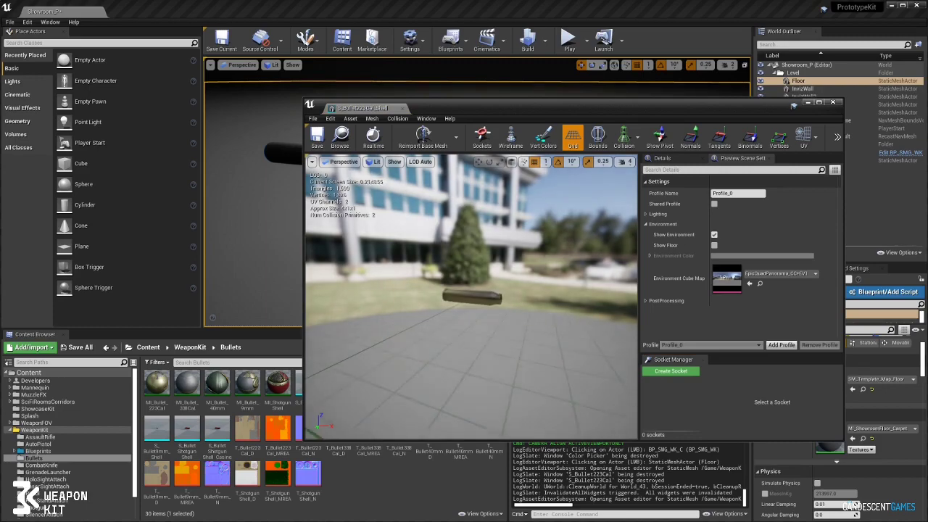
drag(348, 321, 433, 322)
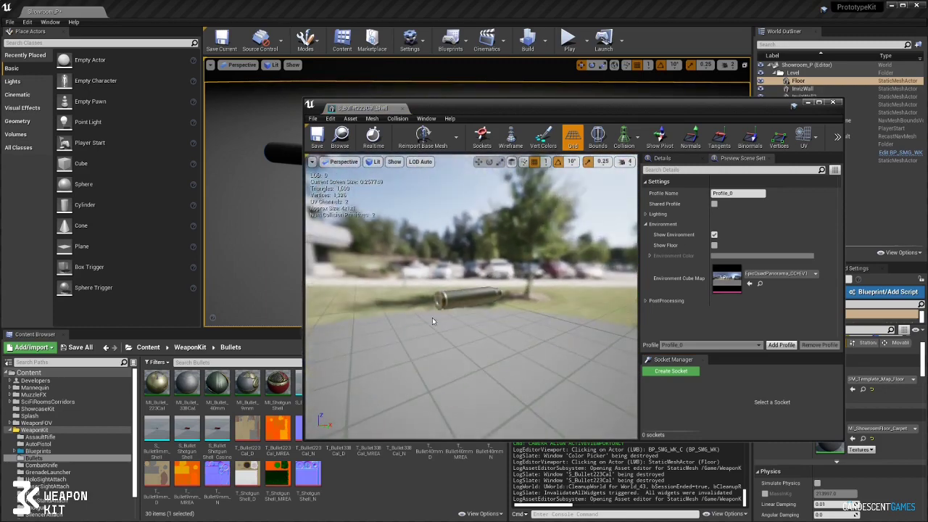
click(835, 104)
- Select and focus the placed SMG, and enable IsTriggerDown in its State settings
click(528, 177)
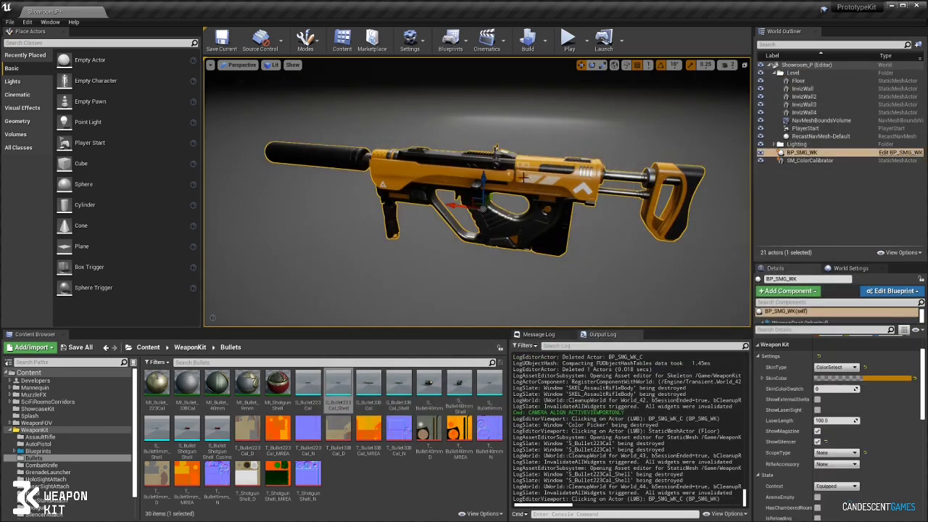
key(f)
alt+drag(479, 203, 507, 203)
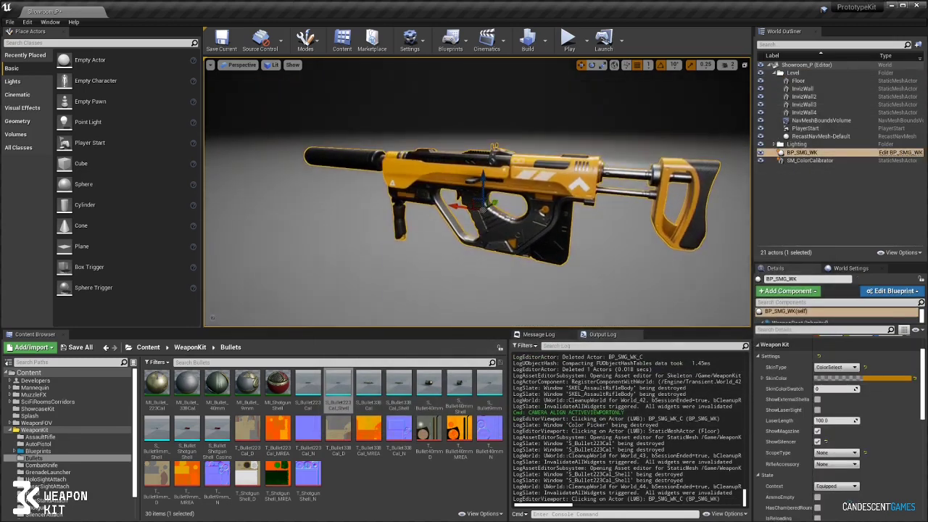
scroll(788, 385, down, 5)
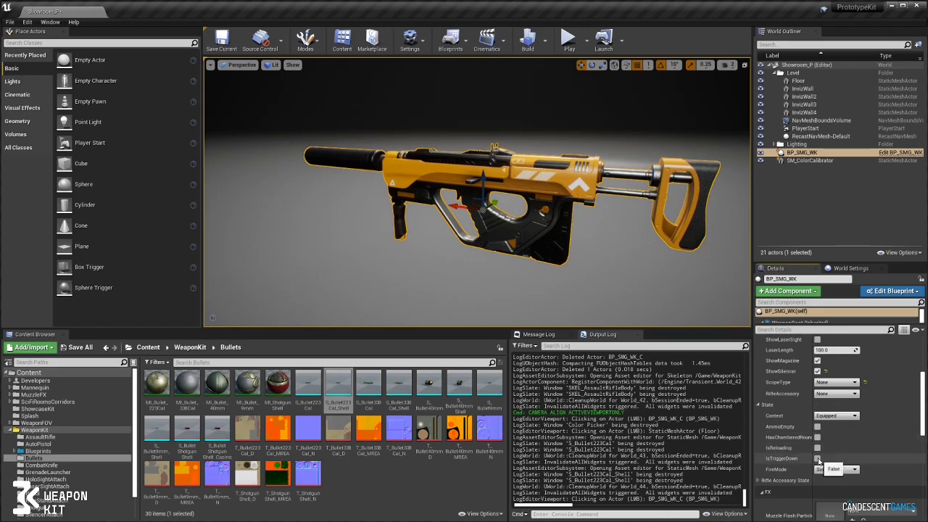
- Play the level, eject from the player, and set the SMG's FireMode to Auto
click(569, 40)
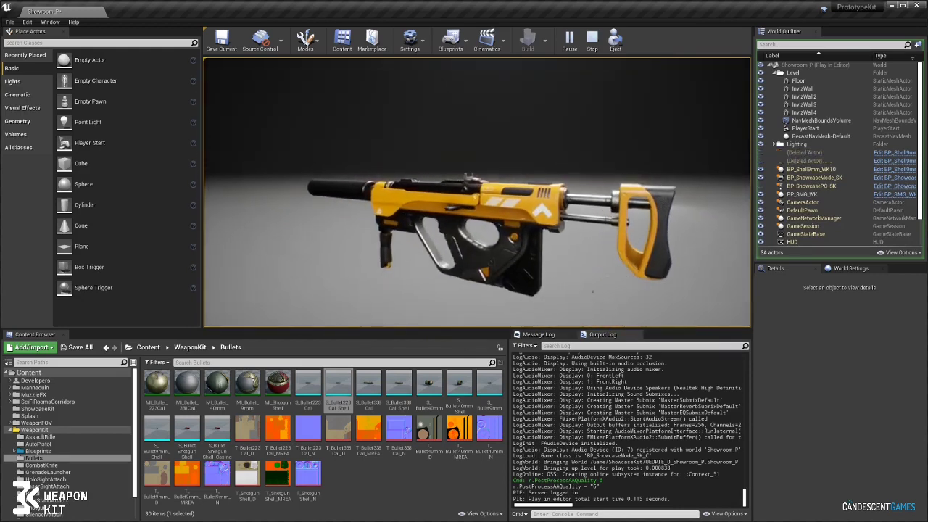
key(F8)
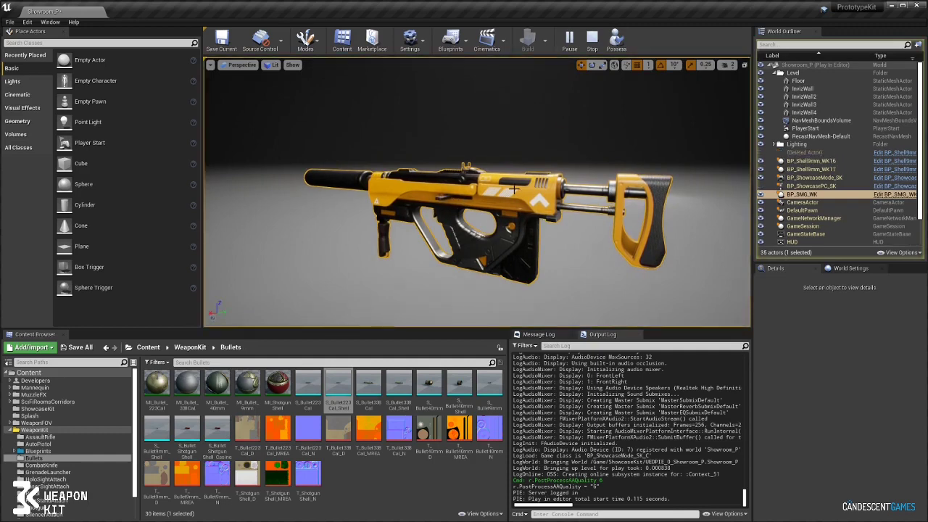
click(513, 190)
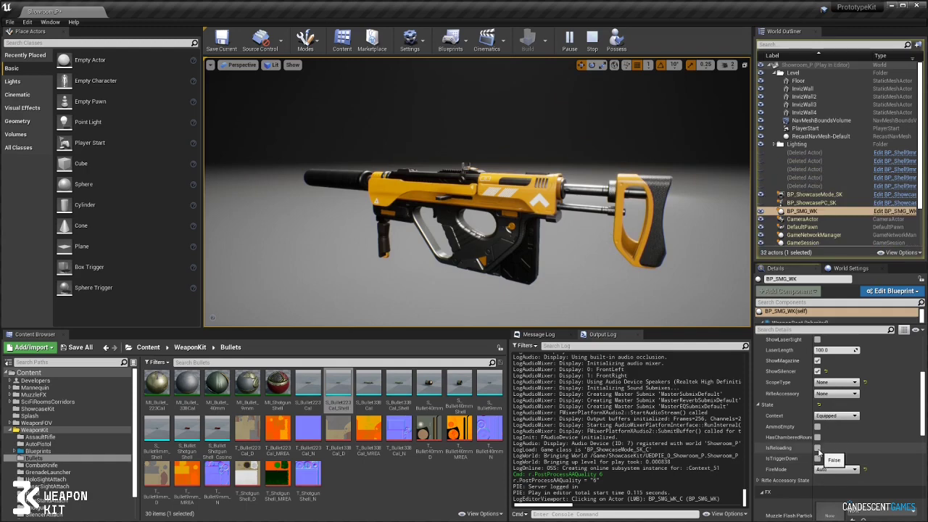
- Simulate a reload on the running SMG by switching IsReloading on and off, and set it firing in Single mode
right_drag(577, 253, 565, 288)
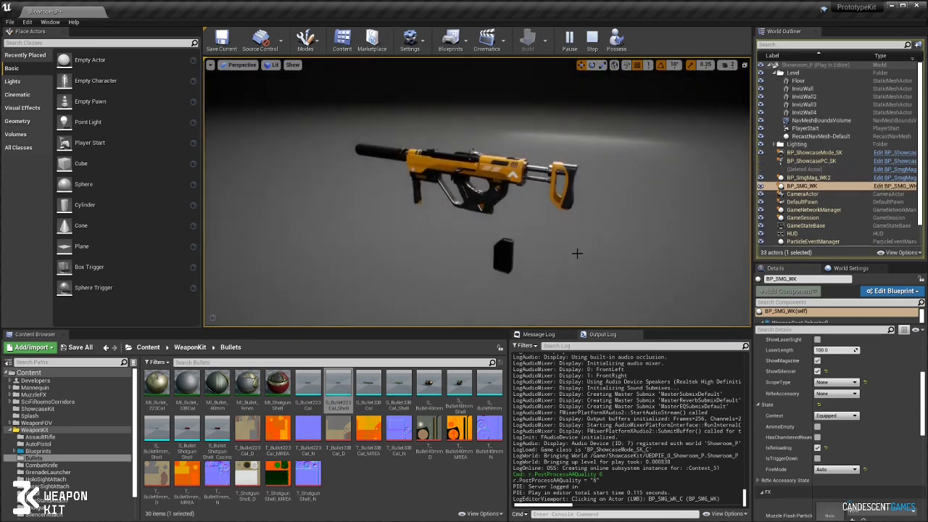
click(817, 448)
right_drag(631, 269, 620, 267)
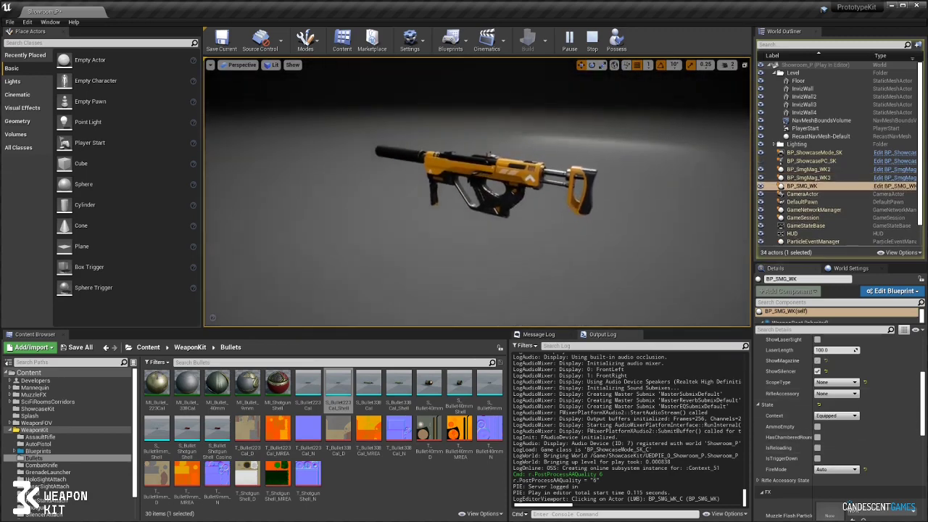
scroll(477, 192, up, 3)
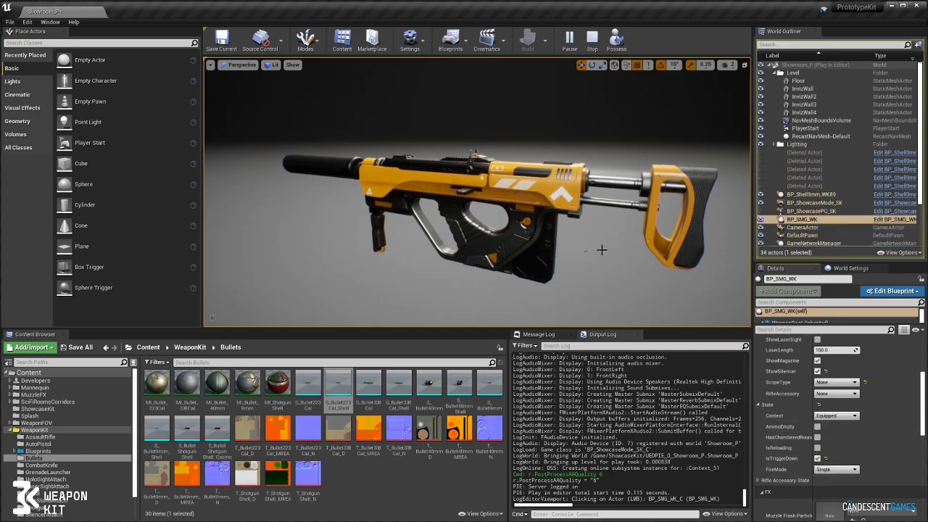
- Assign the P_MuzzleFlash42 particle system as the SMG's muzzle flash particle in the FX settings
scroll(760, 438, down, 3)
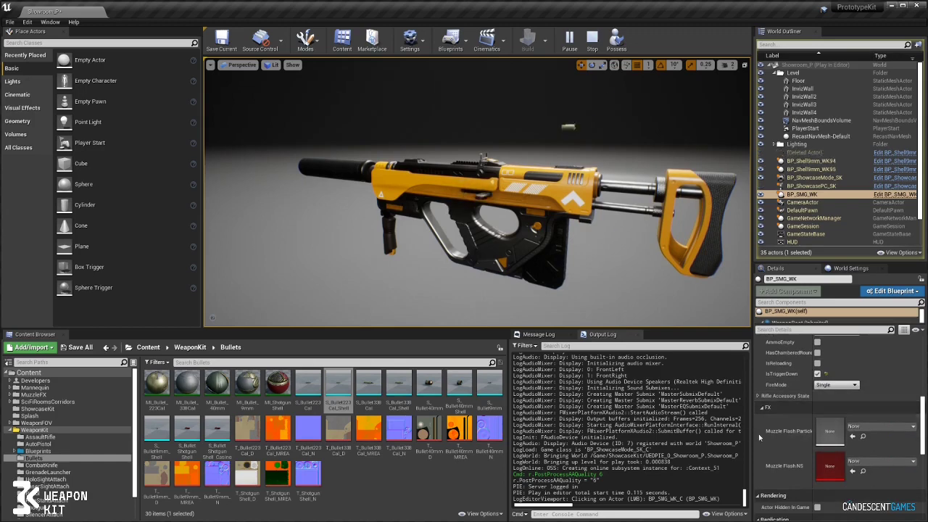
click(867, 427)
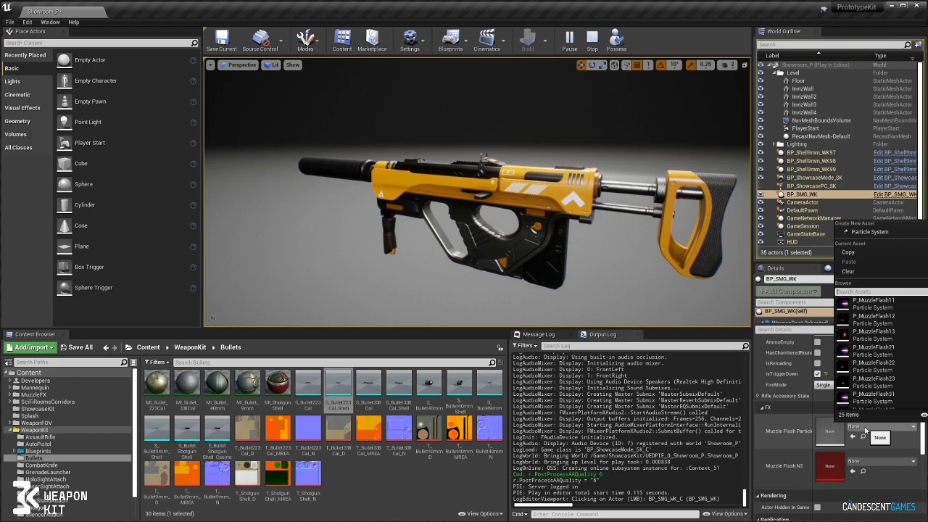
text(42)
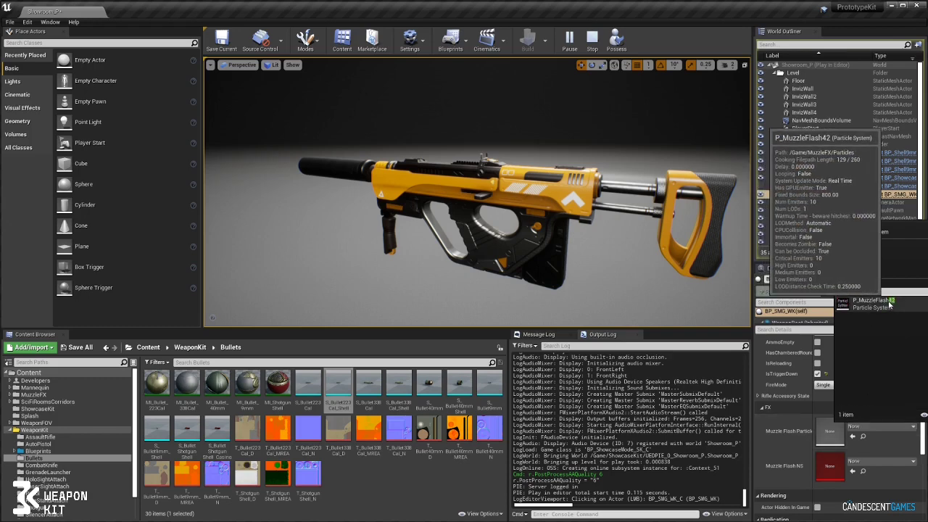
click(875, 302)
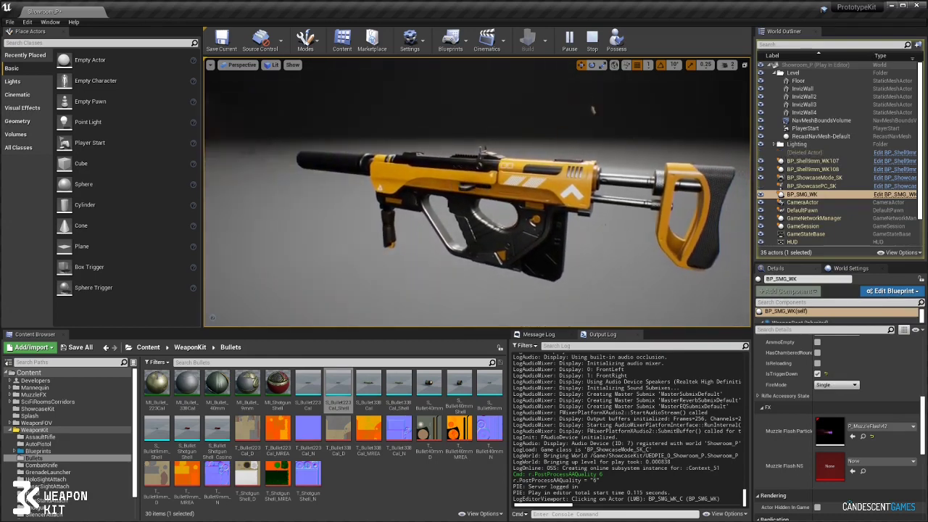
- Toggle ShowSilencer on the firing SMG to compare the muzzle with and without it, leaving the silencer off
scroll(822, 412, up, 4)
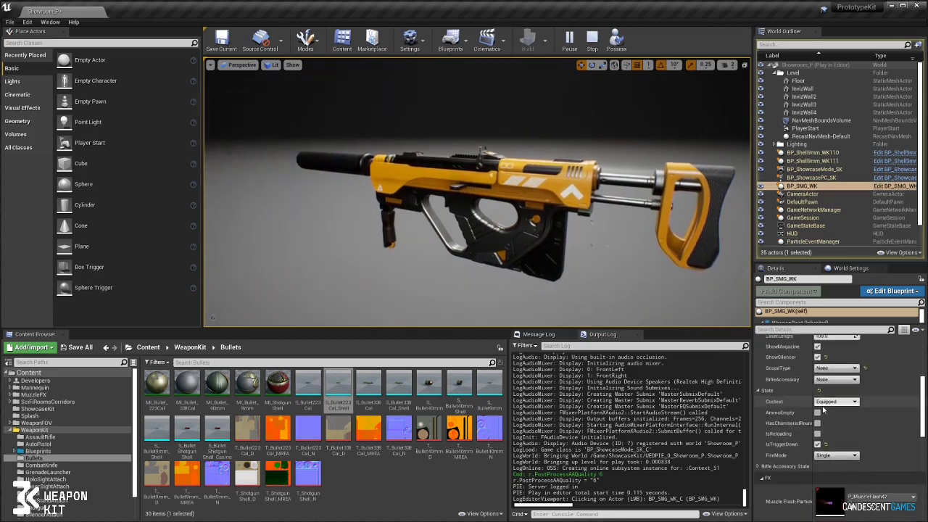
click(818, 413)
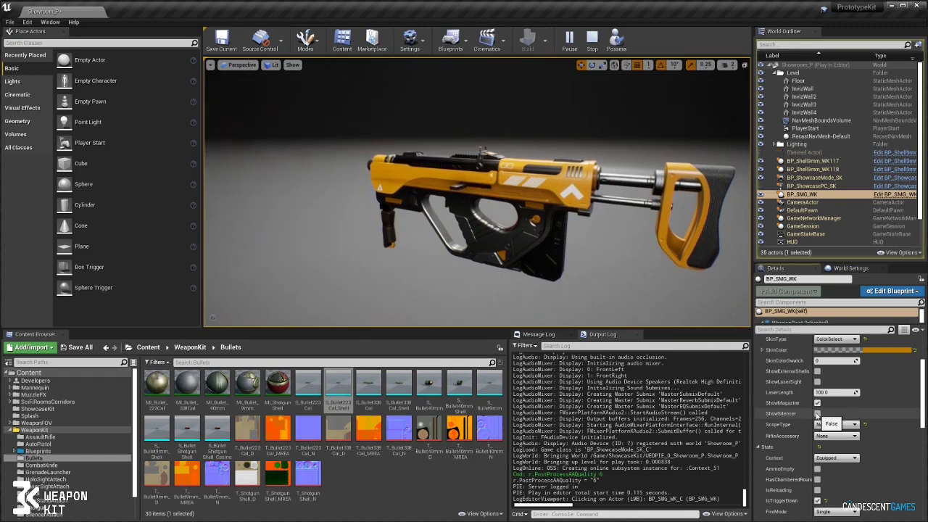
click(818, 413)
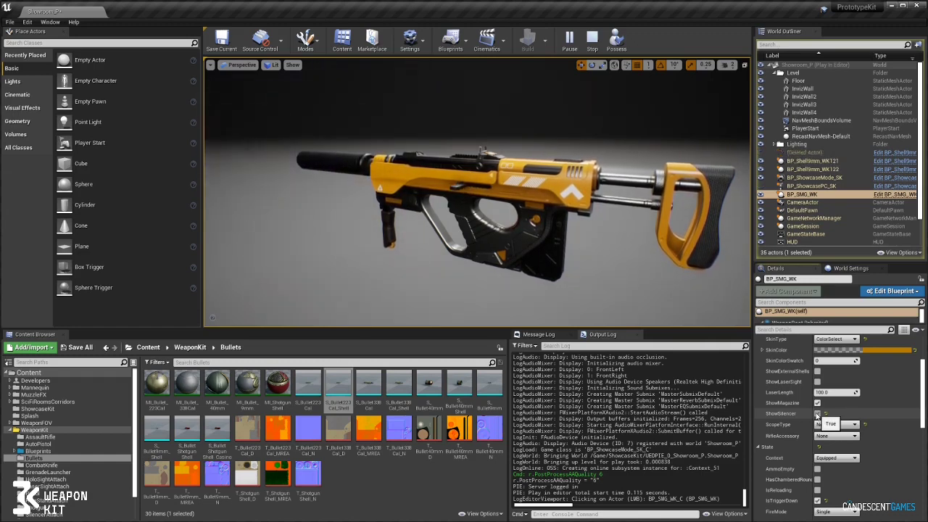
click(818, 413)
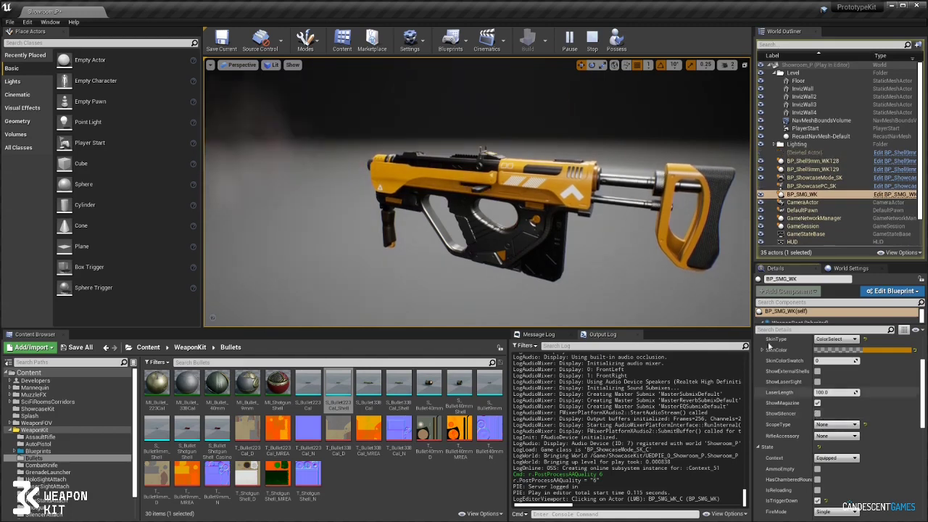
- Stop the play session and return to the placed SMG in the level editor
click(592, 41)
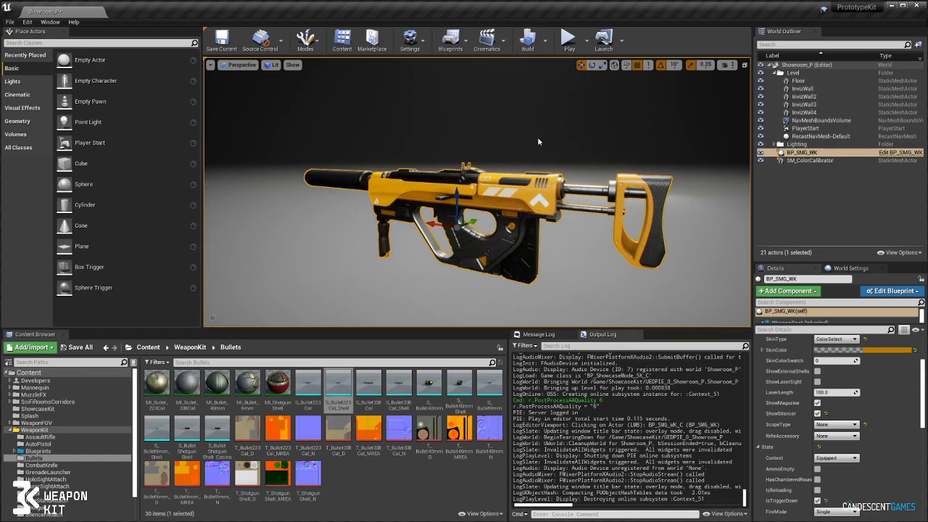
key(s)
right_drag(538, 142, 546, 172)
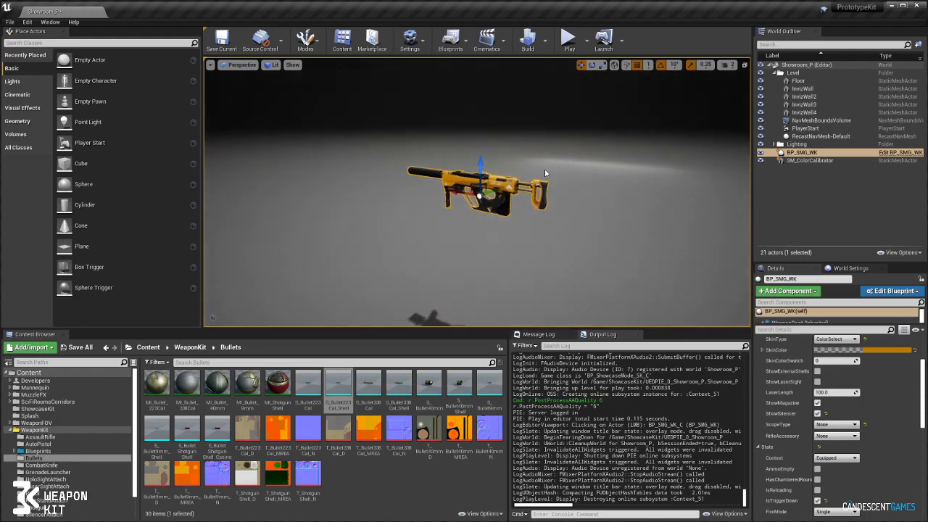